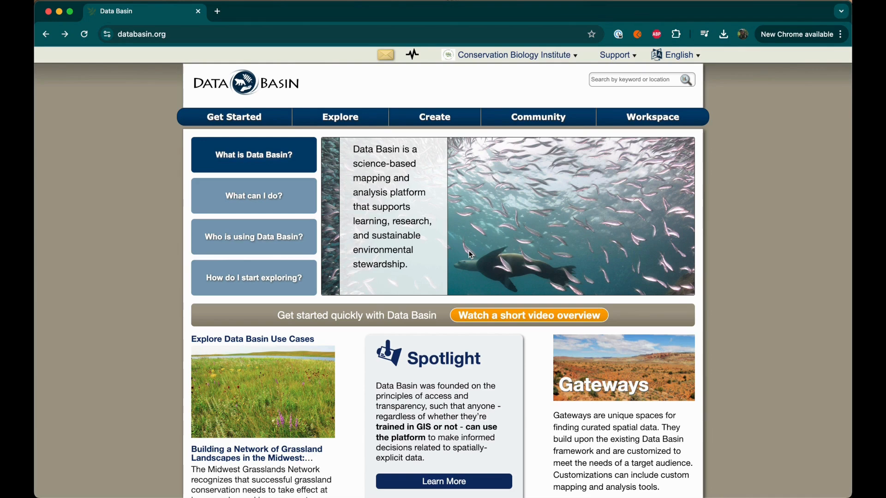
# Start creating a new map from the site's home page
pyautogui.click(426, 116)
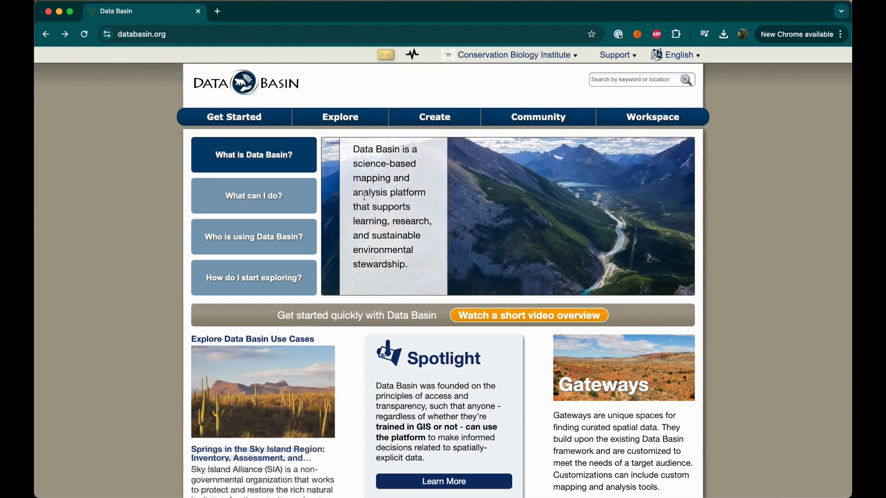
pyautogui.moveTo(450, 121)
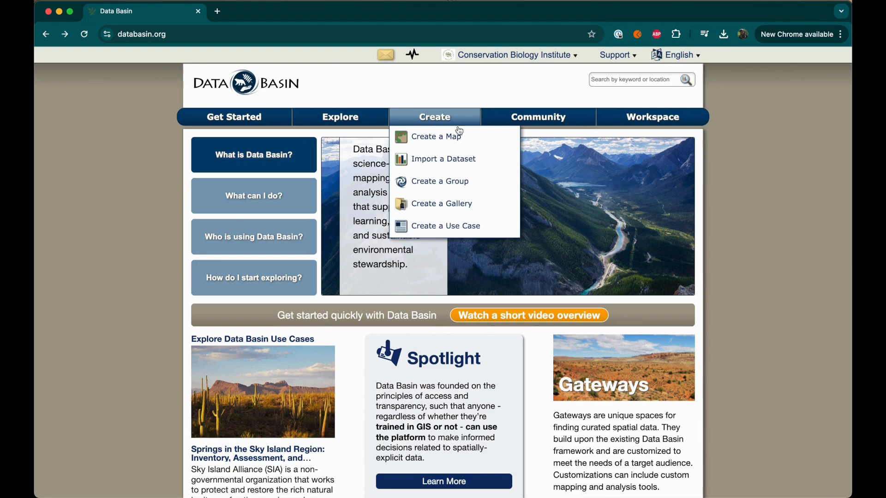
pyautogui.click(470, 136)
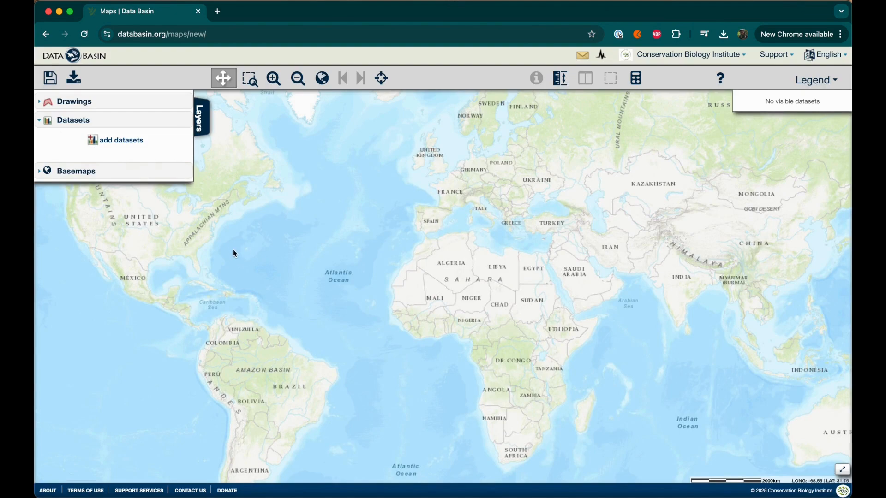
# Centre the map on North America, zoom to a box around the continent and return to pan mode
pyautogui.moveTo(231, 247); pyautogui.dragTo(554, 286)
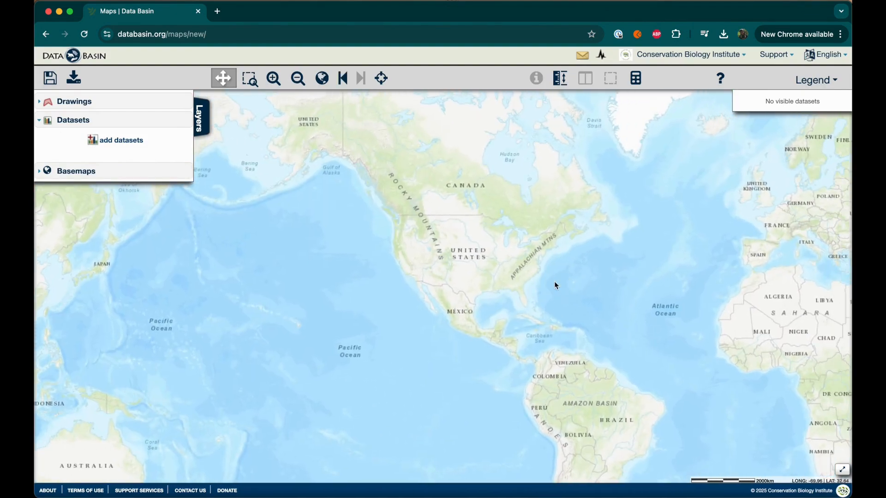
pyautogui.click(250, 79)
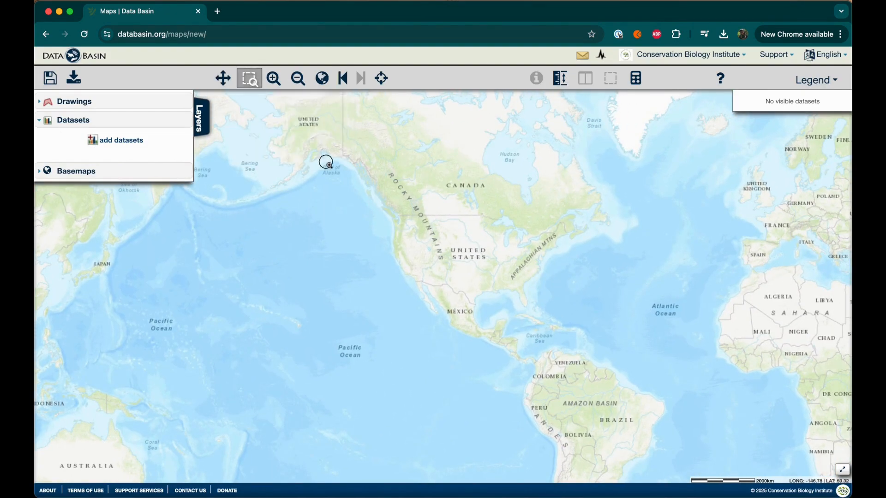
pyautogui.moveTo(326, 161); pyautogui.dragTo(636, 398)
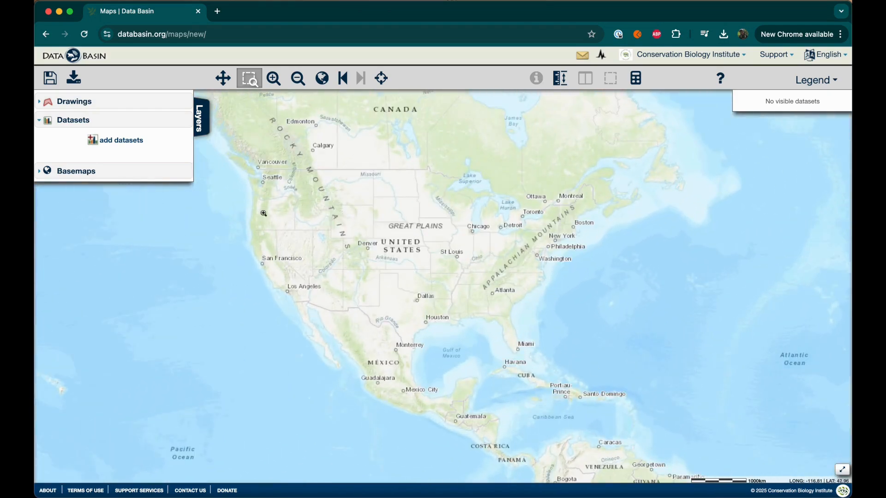
pyautogui.click(223, 78)
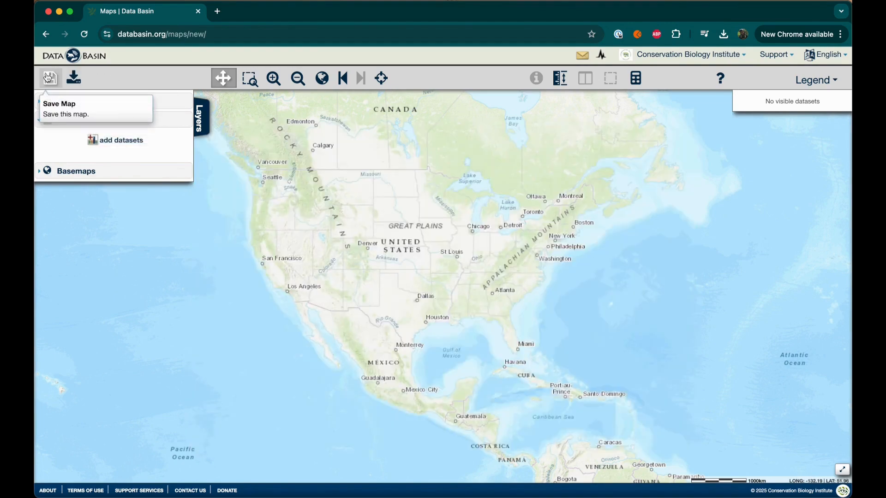
pyautogui.moveTo(77, 81)
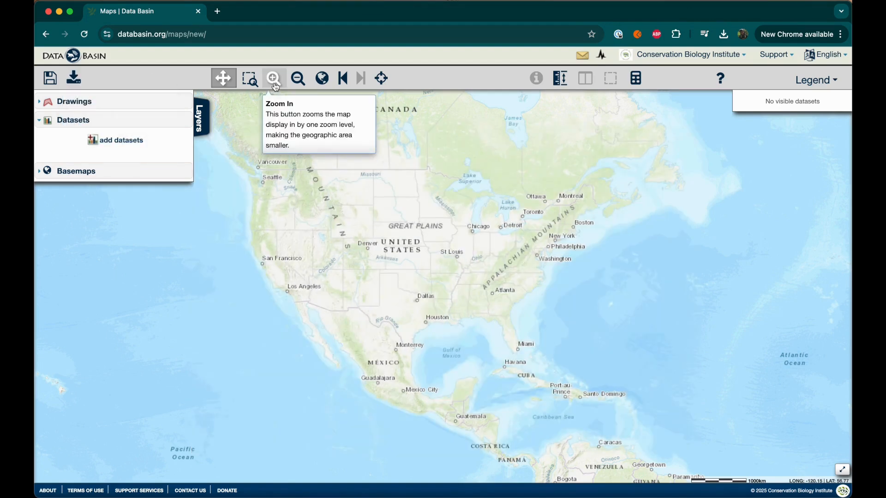
pyautogui.click(222, 80)
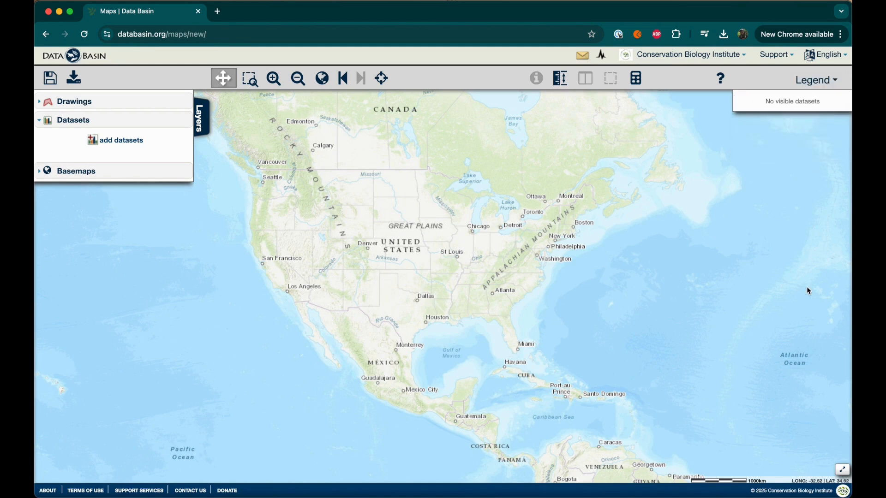
# Show and hide the overview map, and try collapsing and expanding the Datasets layer section
pyautogui.click(842, 470)
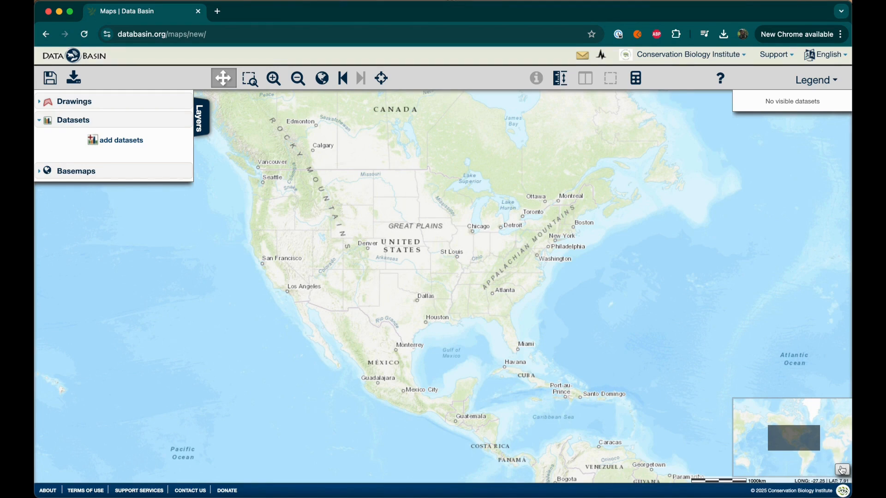
pyautogui.click(842, 470)
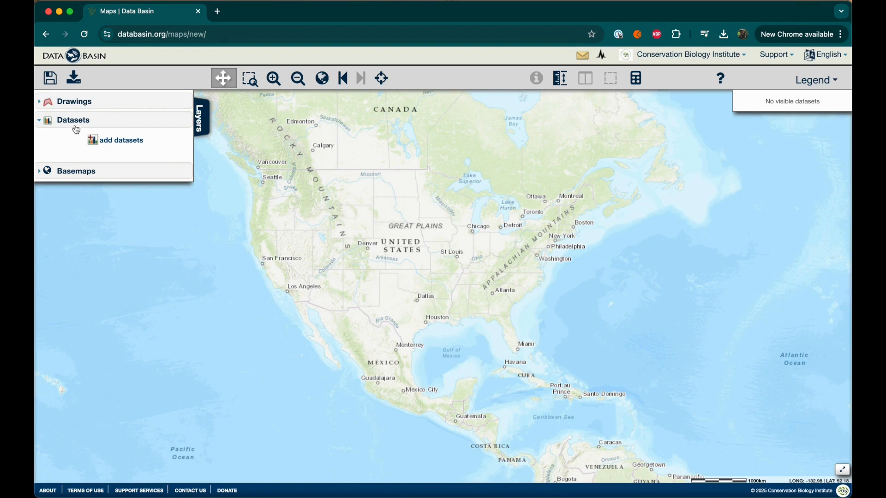
pyautogui.click(40, 123)
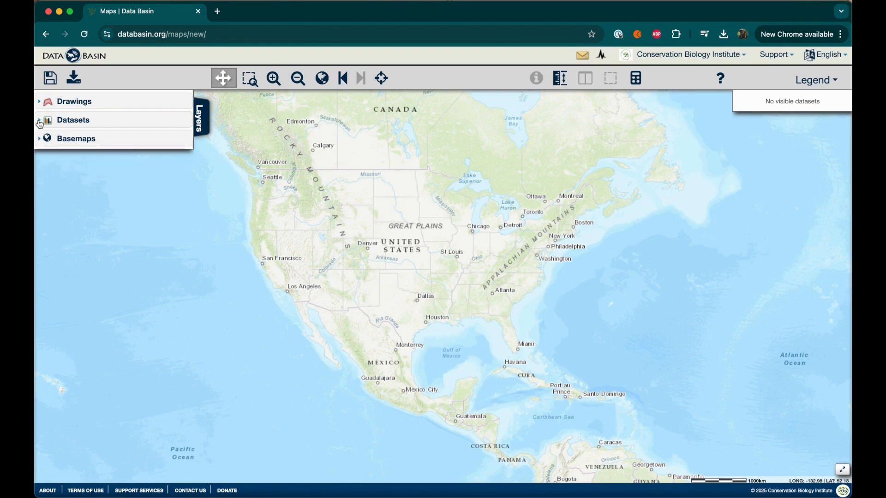
pyautogui.click(40, 123)
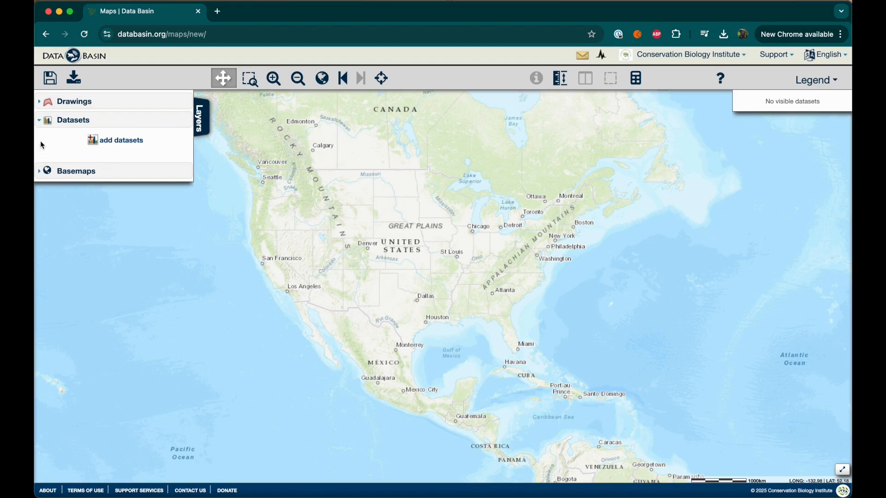
pyautogui.click(40, 122)
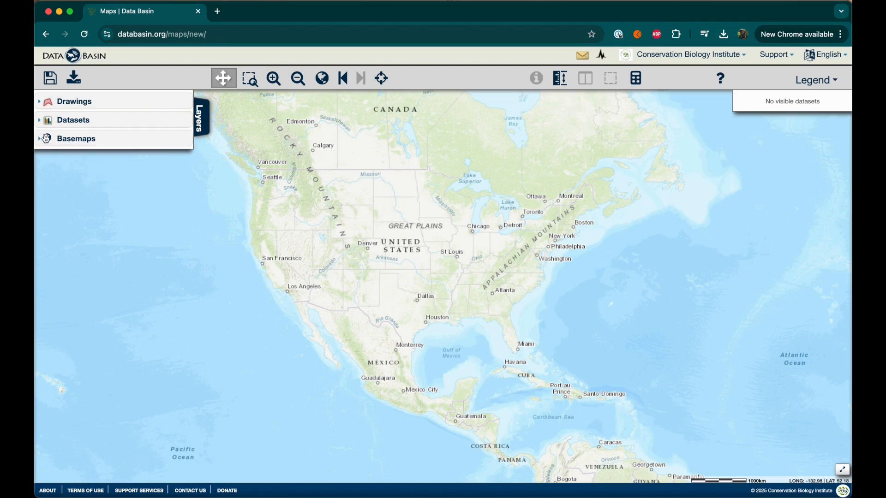
# Preview the Imagery basemap and switch the map back to Topography
pyautogui.click(41, 140)
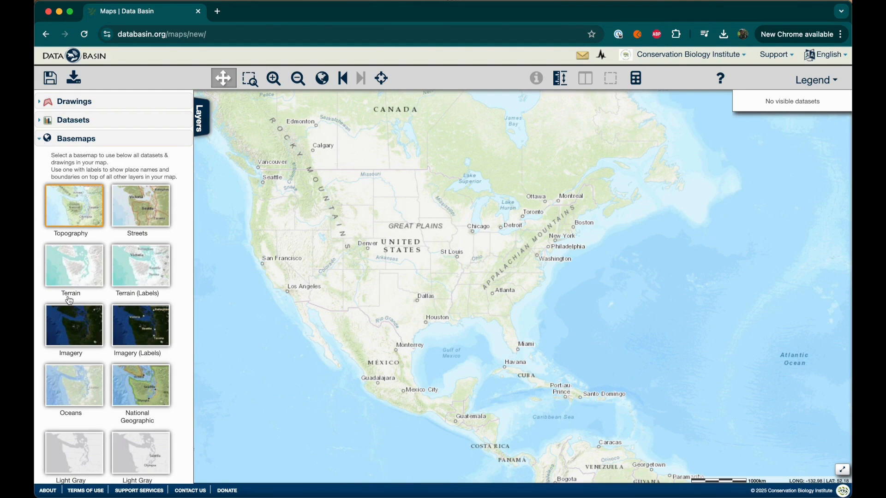
pyautogui.click(72, 318)
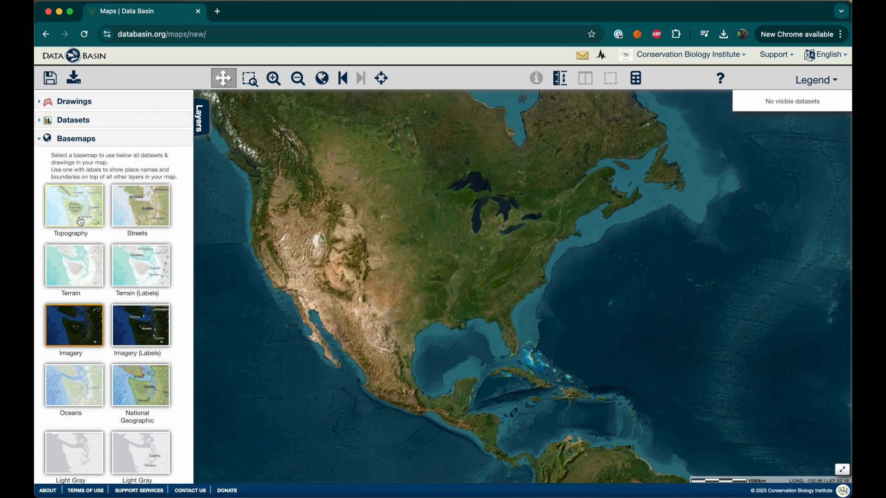
pyautogui.click(80, 222)
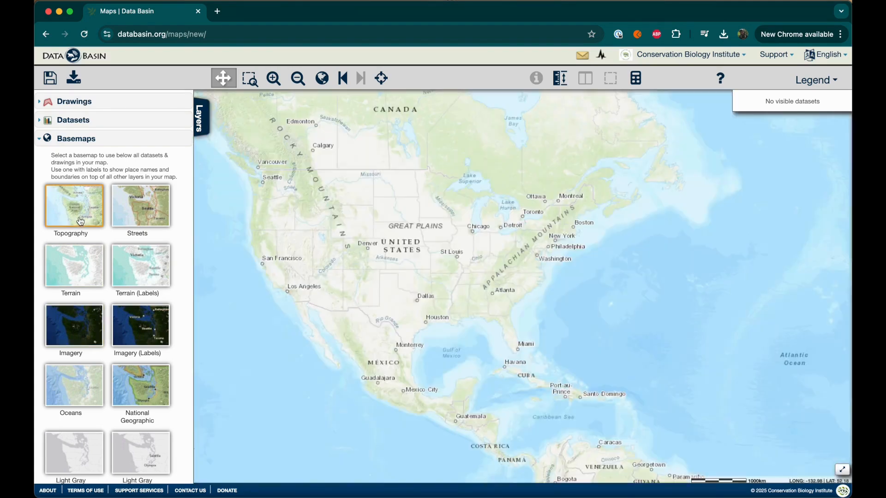
pyautogui.click(42, 140)
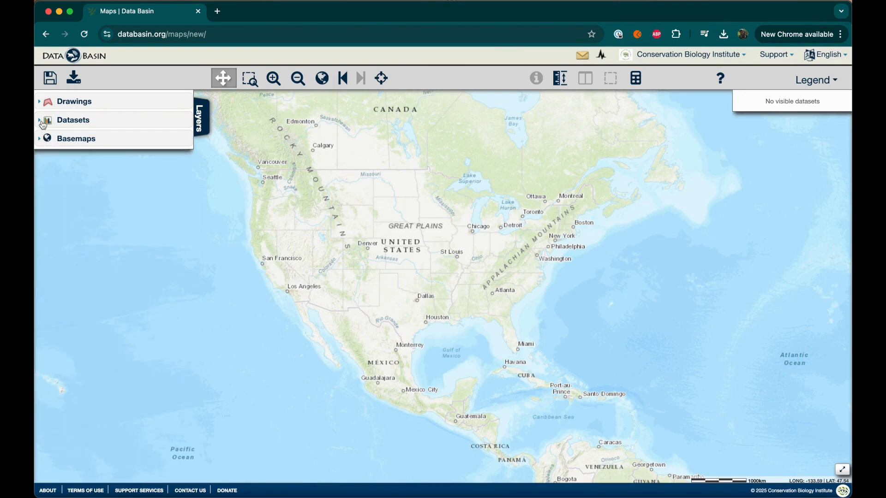
# Expand the Datasets layer section and start adding datasets to the map
pyautogui.click(42, 123)
pyautogui.click(110, 140)
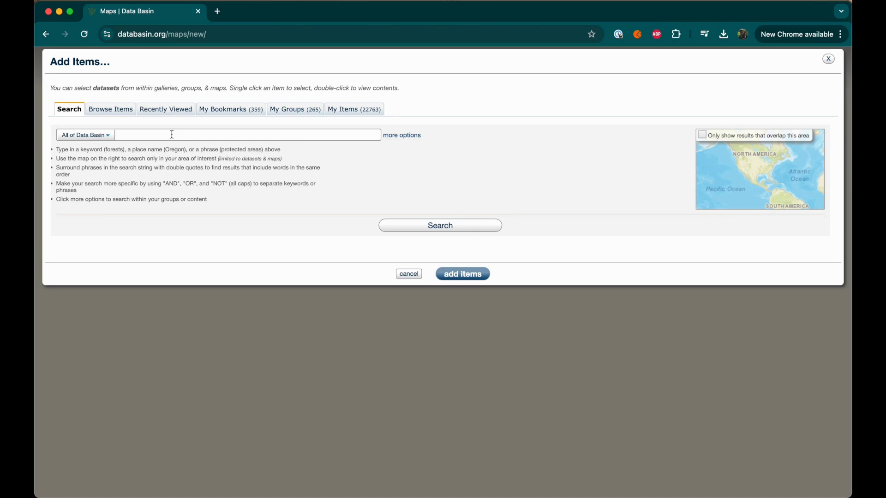
pyautogui.click(164, 137)
# Look through the browsable, recently viewed, group and own items, and return to the keyword search
pyautogui.click(115, 110)
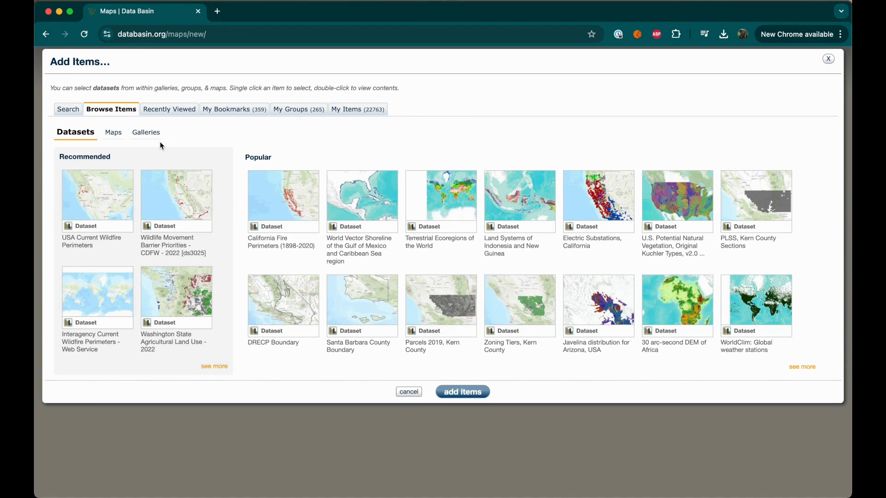
pyautogui.click(166, 110)
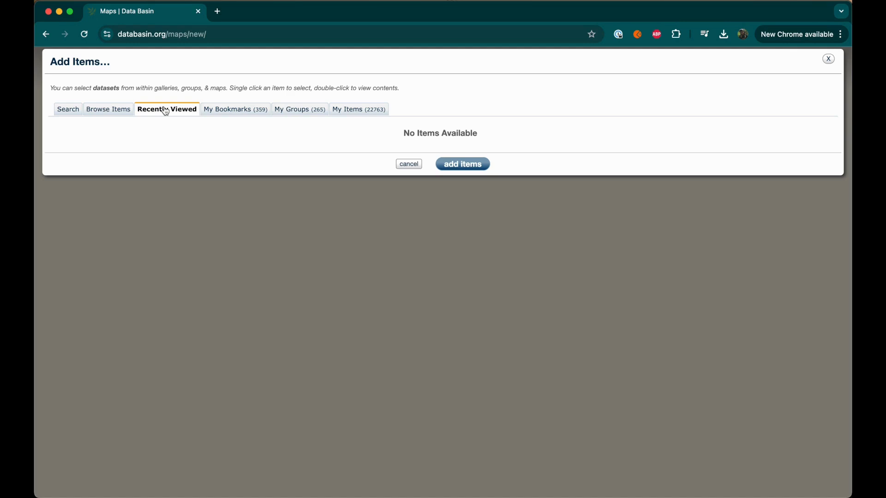
pyautogui.click(300, 111)
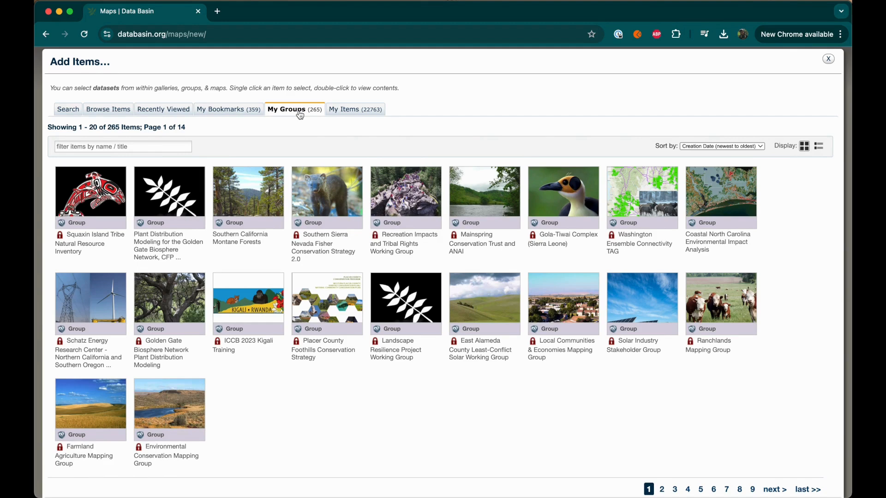
pyautogui.click(364, 111)
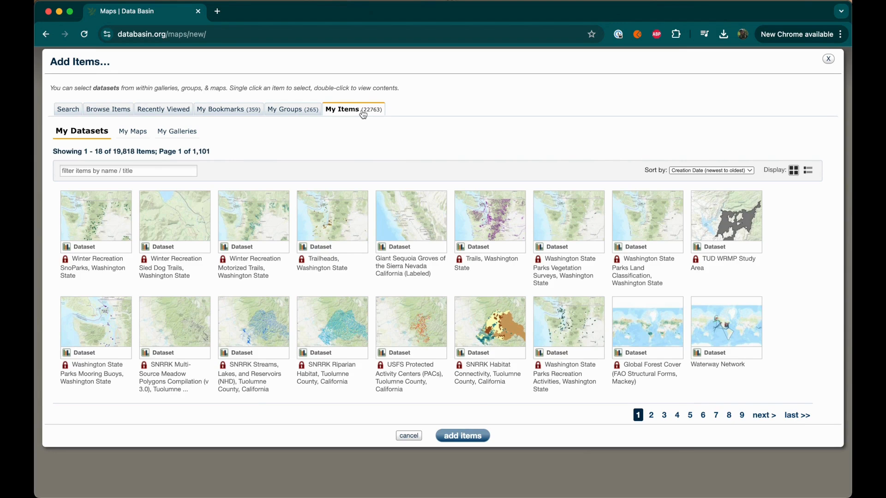
pyautogui.click(73, 111)
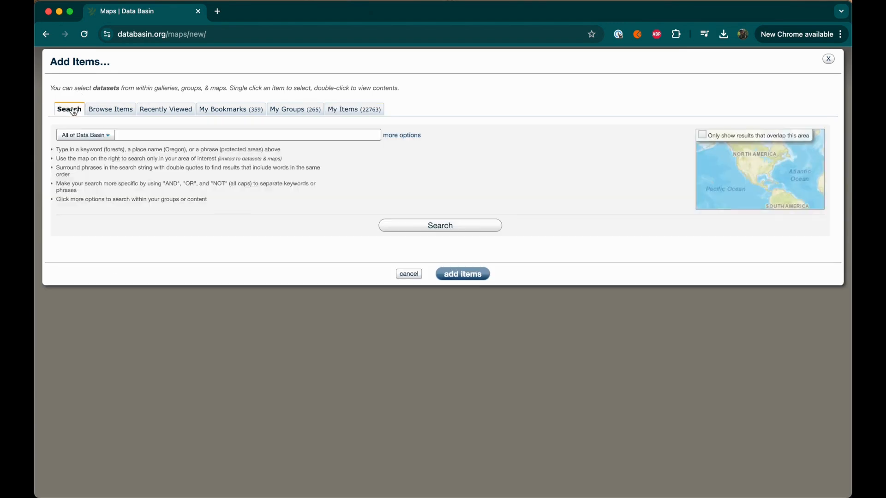
# Search for "forest type" and add the "US Forest Service - Forest Type Groups (Southeast US)" dataset to the map
pyautogui.click(206, 135)
pyautogui.write('forest type')
pyautogui.click(413, 225)
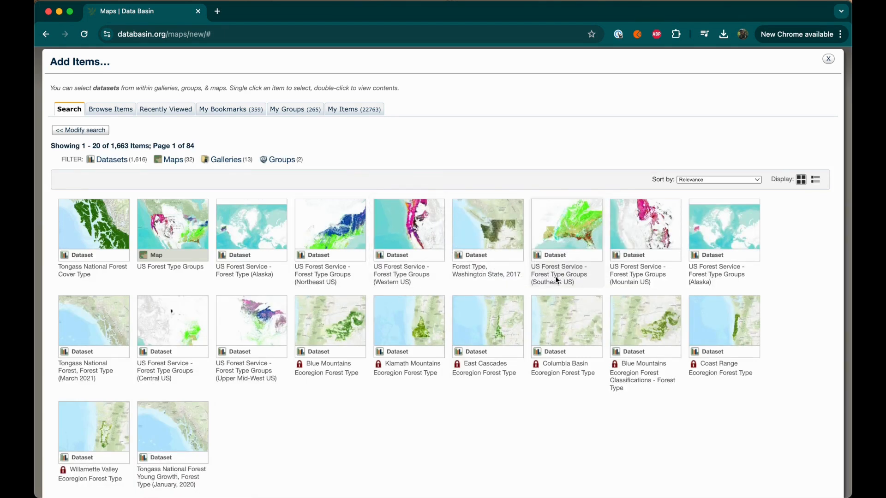
pyautogui.click(571, 251)
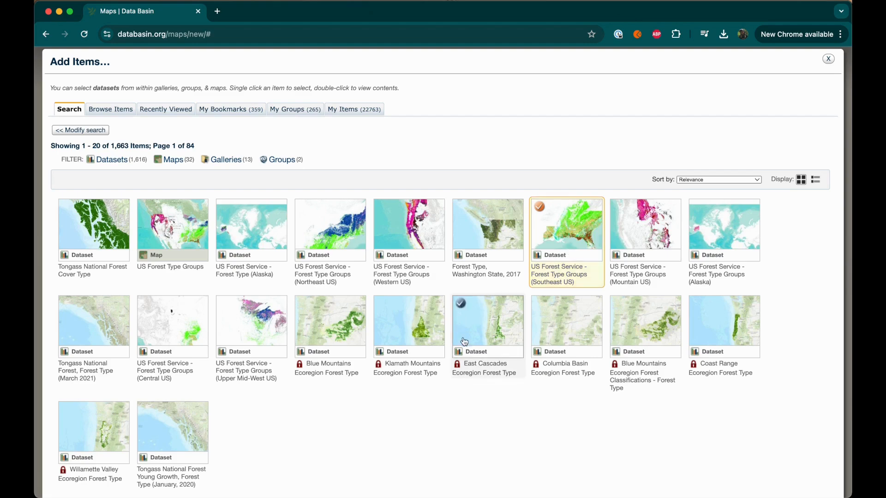
pyautogui.scroll(-3, 463, 343)
pyautogui.click(449, 483)
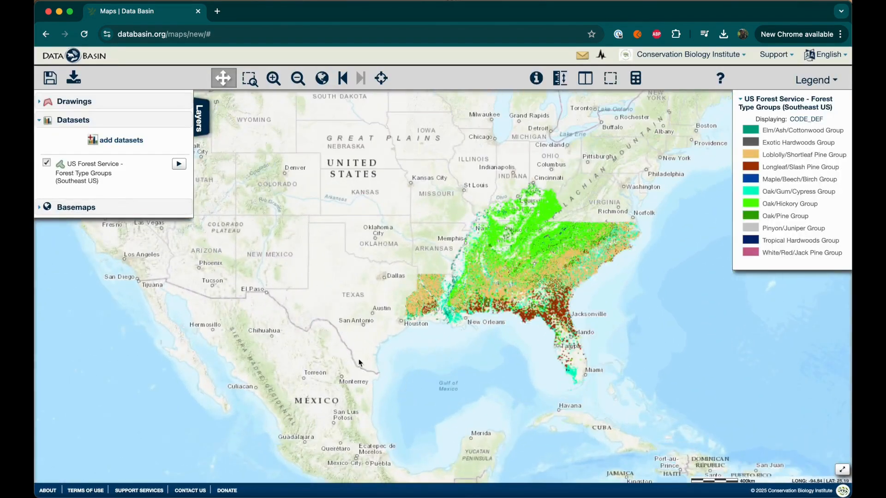
# Search for "longleaf pine" and add the "Longleaf pine (Pinus palustris) extent, North America" dataset to the map
pyautogui.click(121, 141)
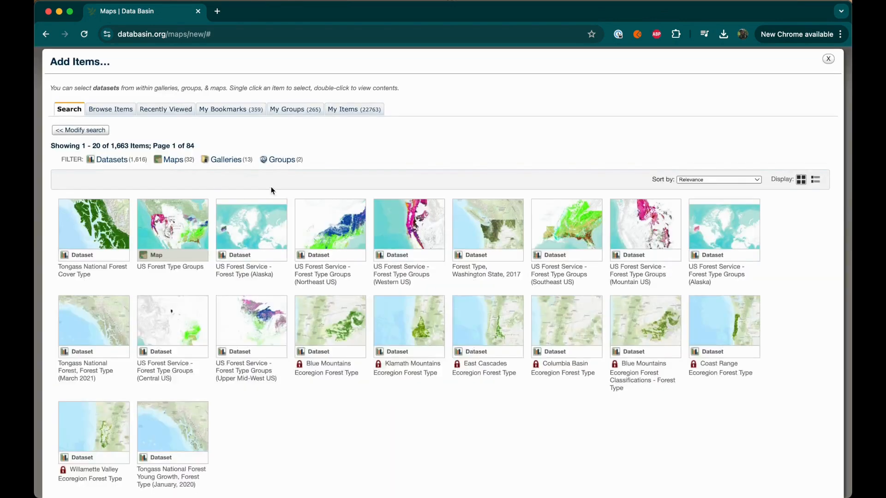
pyautogui.click(80, 130)
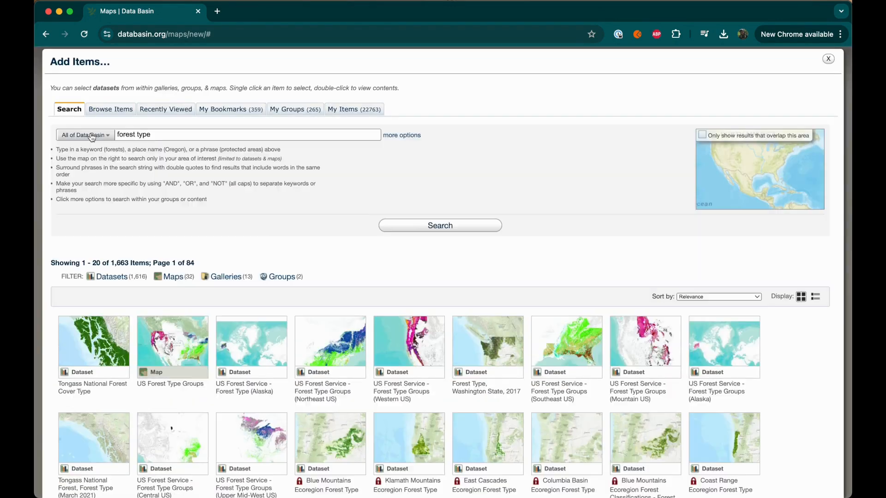
pyautogui.tripleClick(255, 135)
pyautogui.write('longleaf pine')
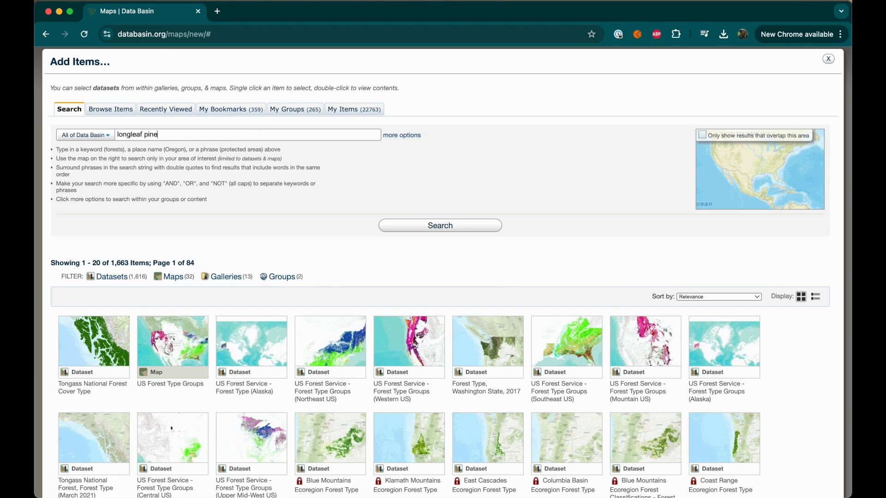
pyautogui.press('Return')
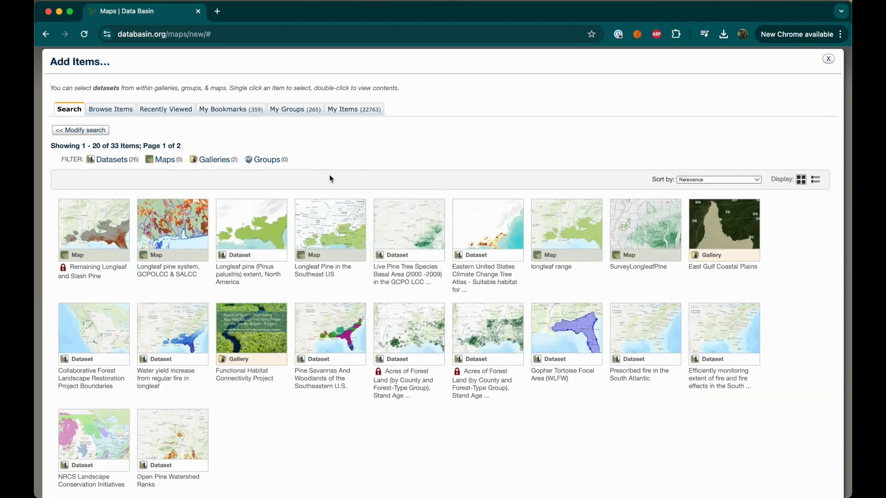
pyautogui.click(261, 266)
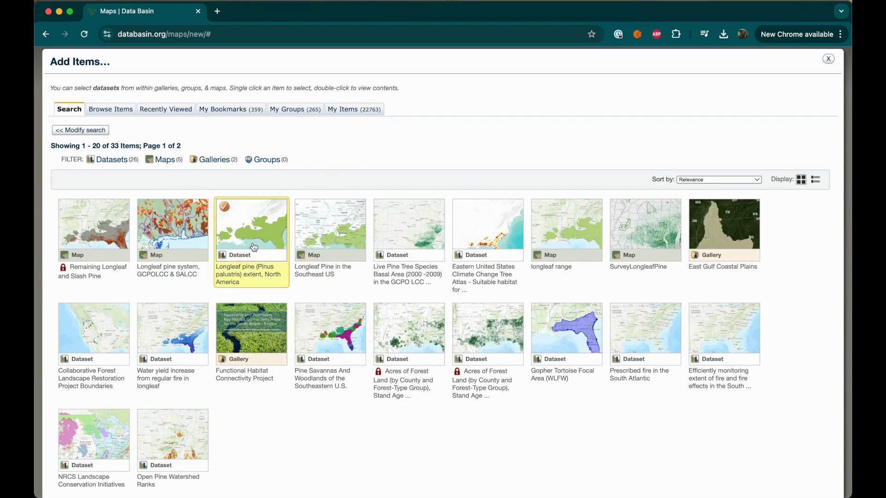
pyautogui.scroll(-3, 358, 287)
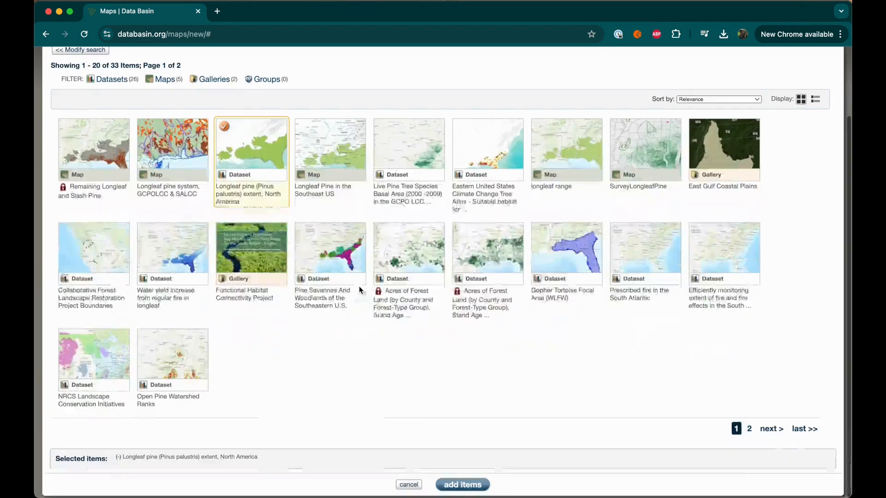
pyautogui.click(460, 485)
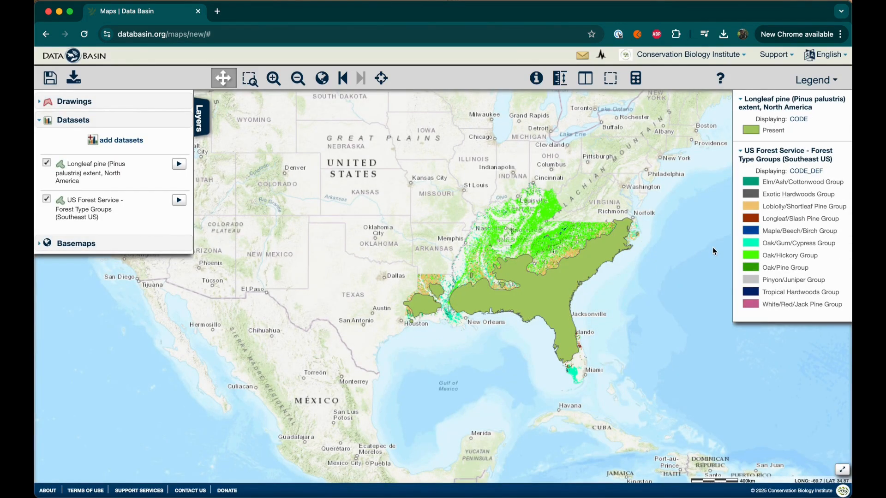
# Collapse the map's legend
pyautogui.click(831, 79)
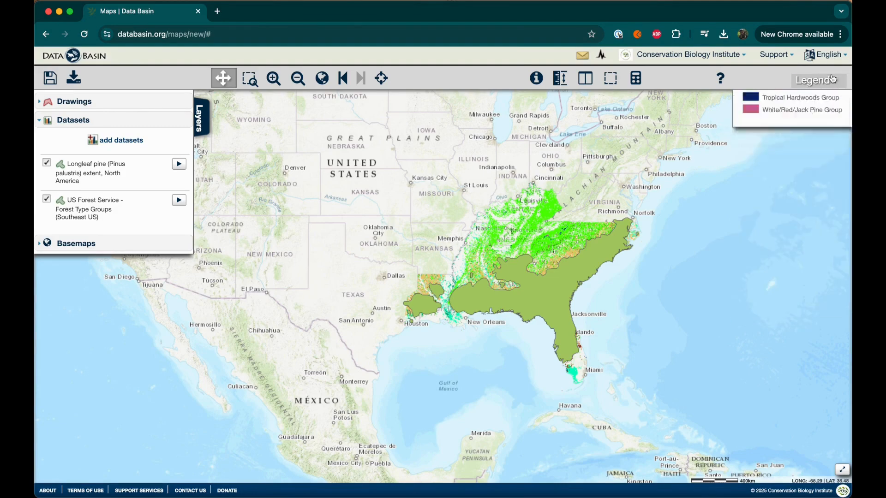
# Expand the legend and move the Longleaf pine extent layer below the US Forest Service - Forest Type Groups layer
pyautogui.click(830, 79)
pyautogui.click(741, 153)
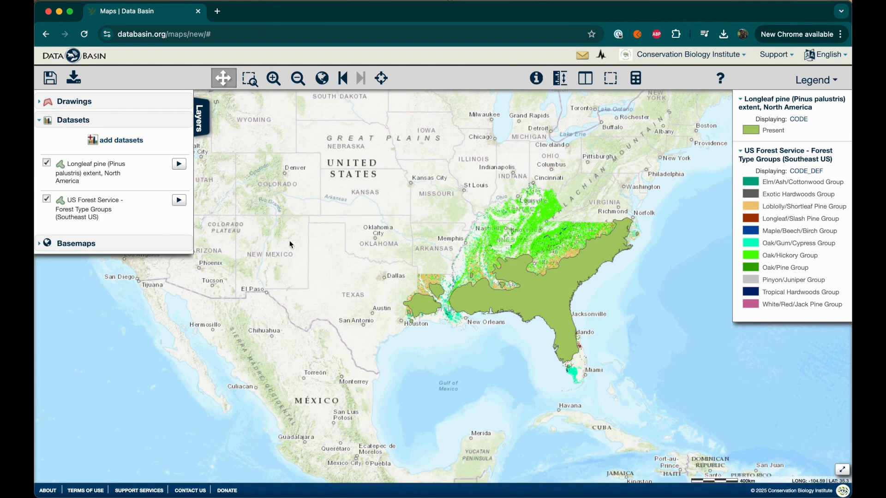
pyautogui.moveTo(92, 171); pyautogui.dragTo(95, 210)
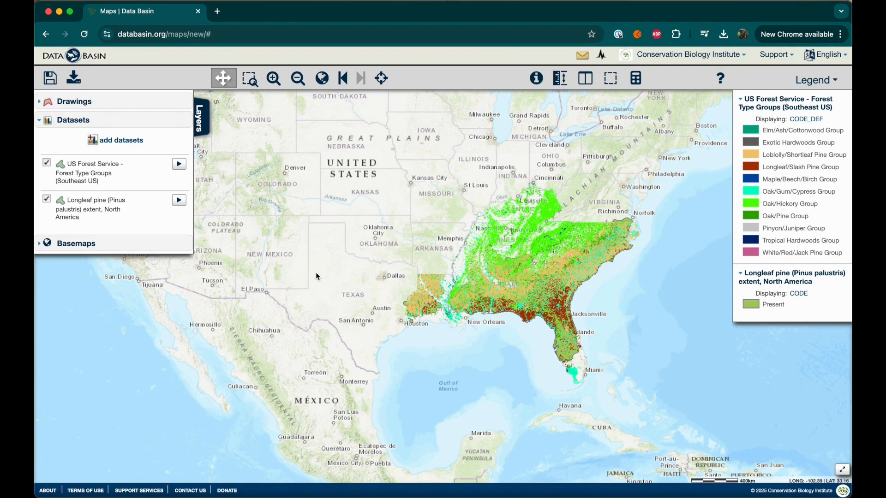
# Toggle the Forest Type Groups layer off and on, and view its dataset details and full dataset page before returning to the map
pyautogui.click(46, 163)
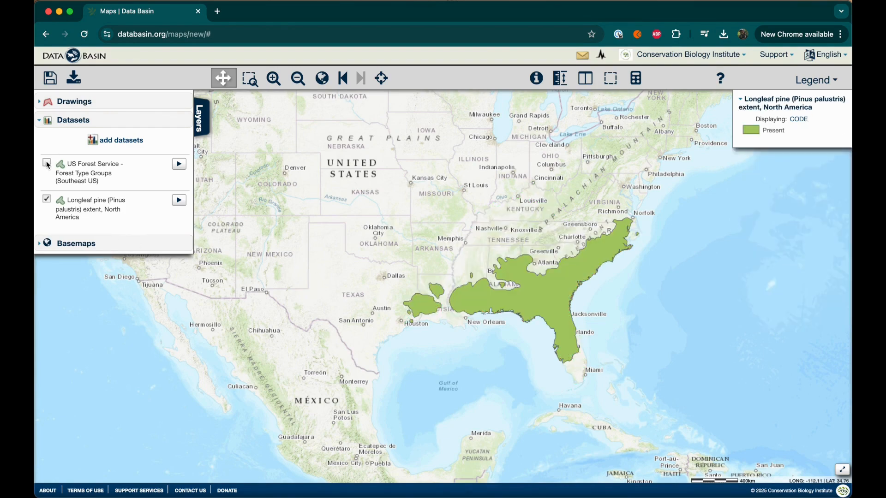
pyautogui.click(46, 163)
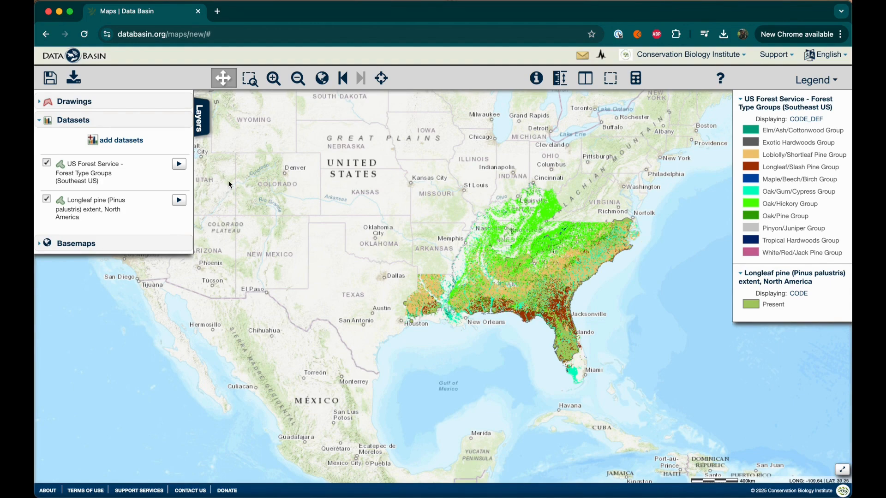
pyautogui.click(179, 166)
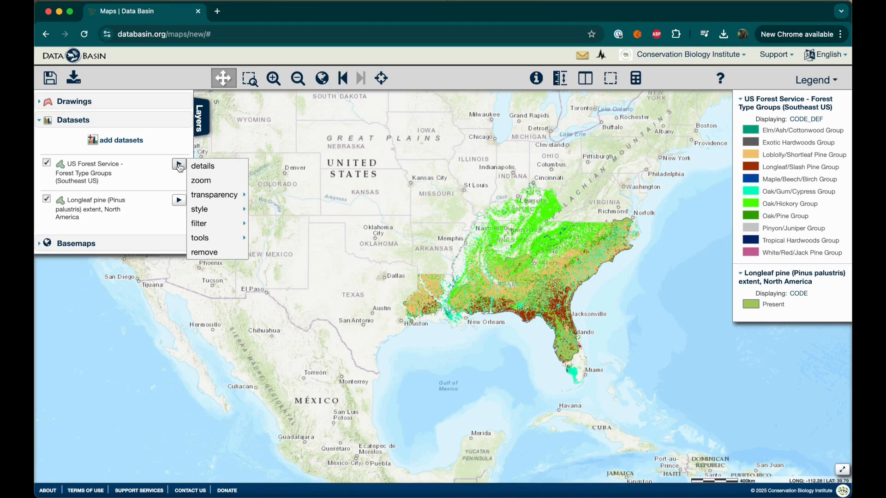
pyautogui.click(207, 167)
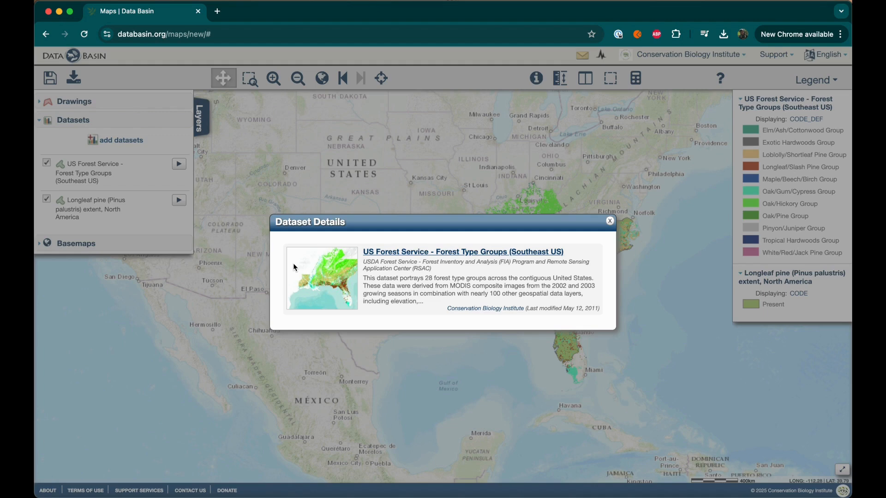
pyautogui.click(405, 252)
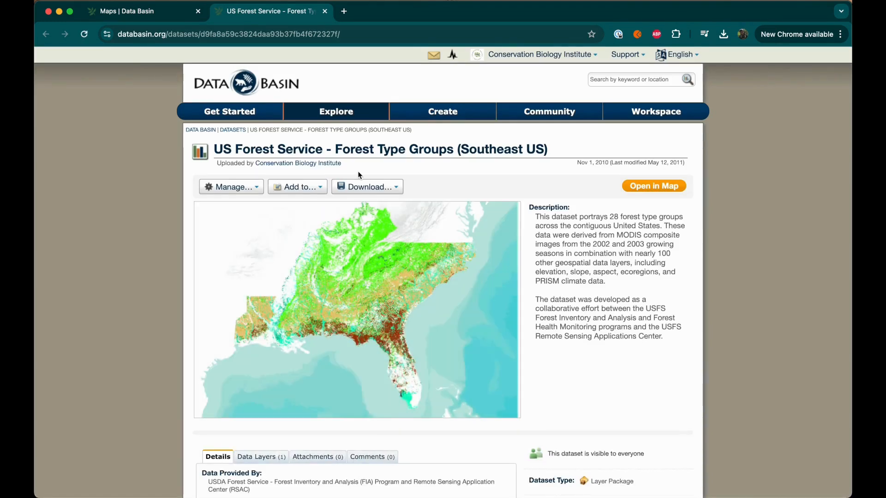
pyautogui.click(325, 11)
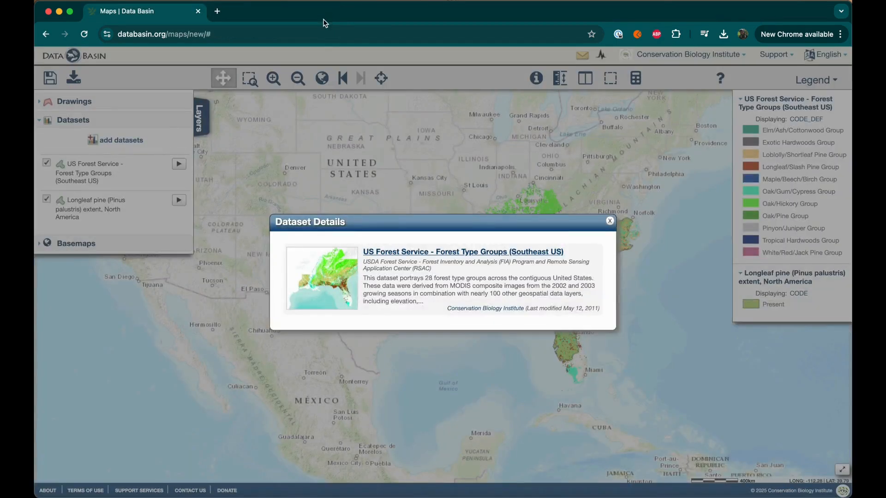
pyautogui.click(610, 221)
# Hide the Forest Type Groups layer and set the Longleaf pine extent layer's transparency to 70%
pyautogui.click(47, 162)
pyautogui.click(178, 199)
pyautogui.moveTo(214, 231)
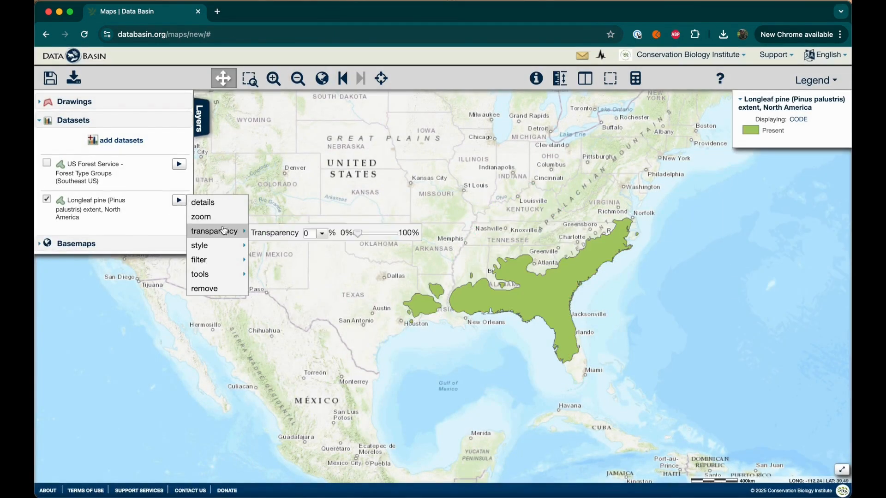
pyautogui.moveTo(358, 233)
pyautogui.mouseDown()
pyautogui.moveTo(386, 233)
pyautogui.moveTo(351, 232)
pyautogui.mouseUp()
pyautogui.click(307, 233)
pyautogui.press('BackSpace')
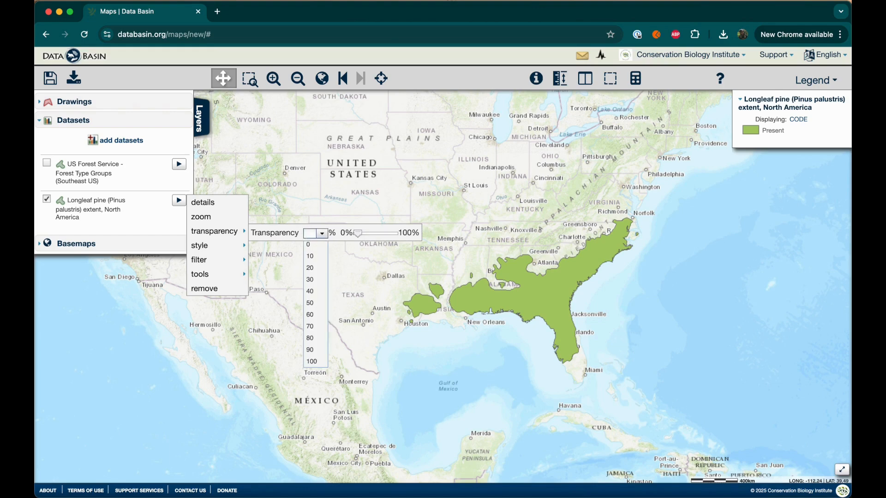
pyautogui.write('70')
pyautogui.press('Return')
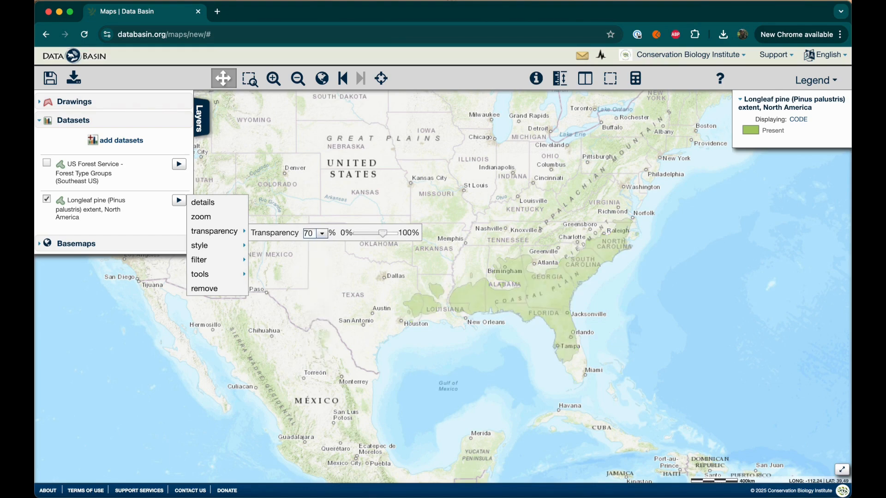
pyautogui.click(323, 250)
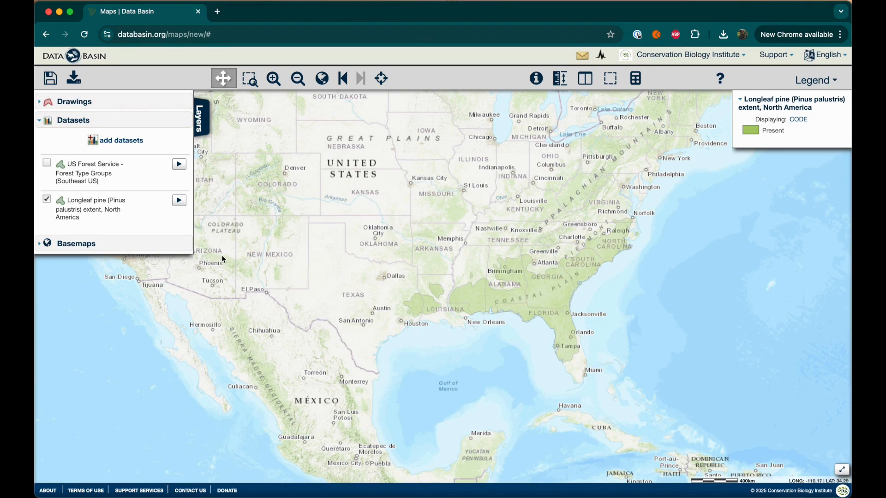
# Restyle the Longleaf pine extent layer so that its "Present" value has a black fill color
pyautogui.click(181, 202)
pyautogui.moveTo(203, 245)
pyautogui.click(265, 243)
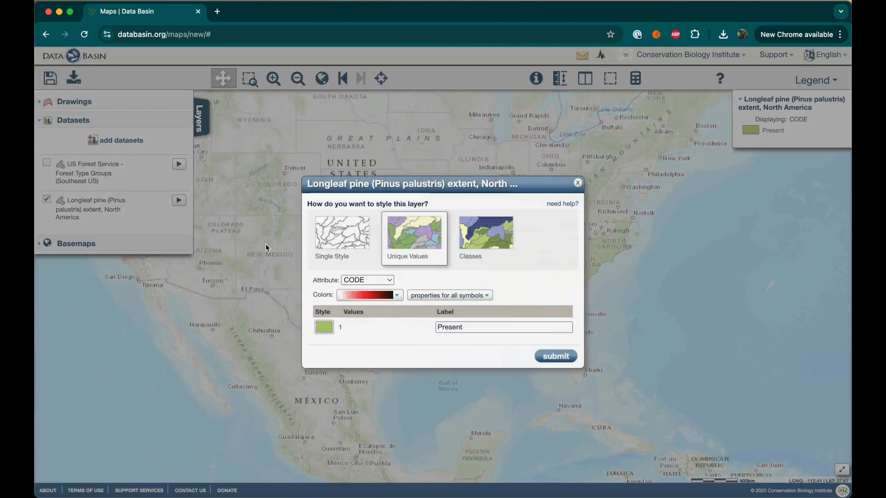
pyautogui.click(324, 327)
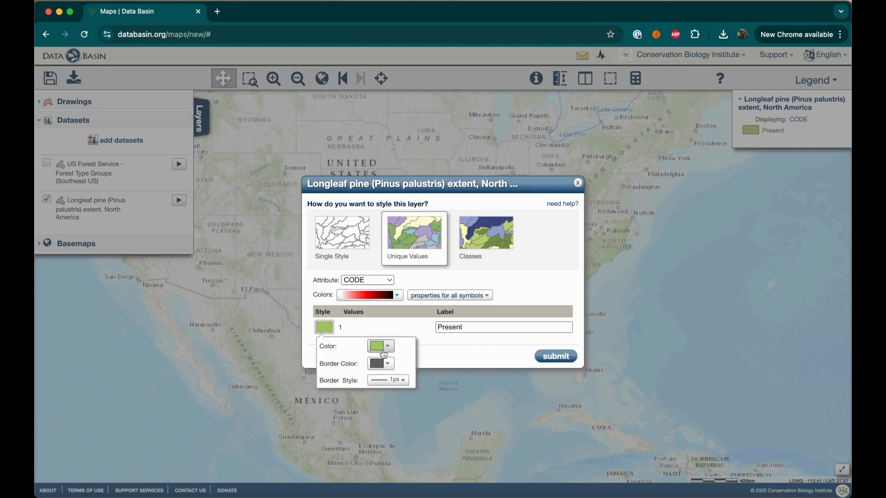
pyautogui.click(383, 353)
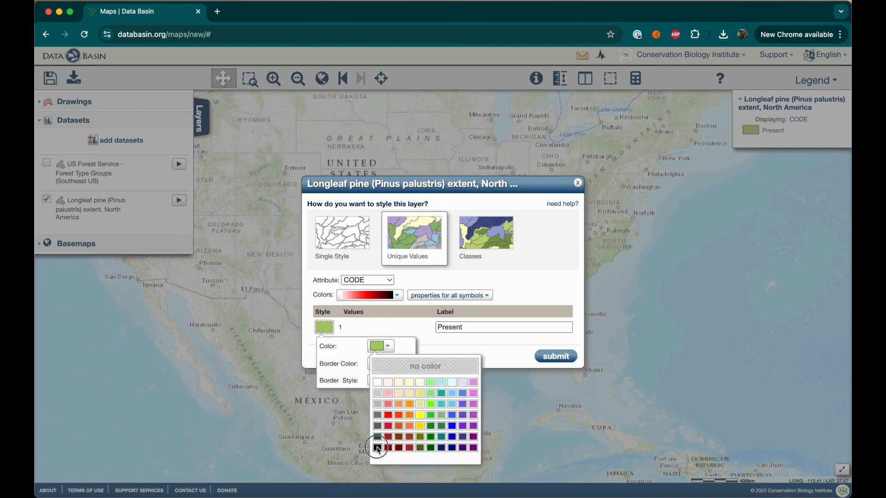
pyautogui.click(377, 447)
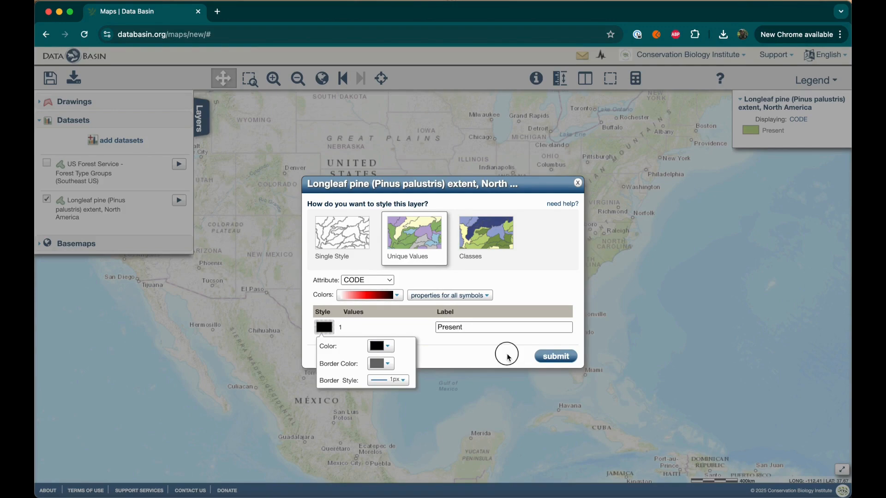
pyautogui.click(556, 357)
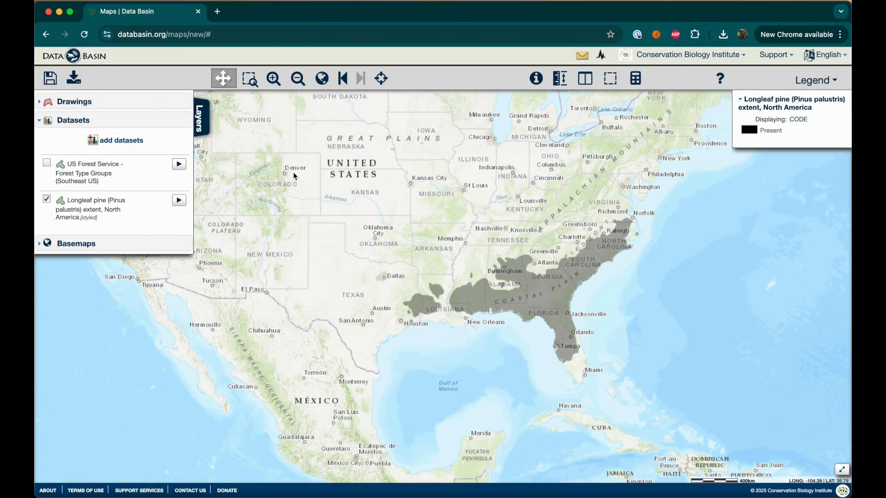
# Show the Forest Type Groups layer again and filter it to features whose CODE_DEF equals Longleaf/Slash Pine Group
pyautogui.click(48, 163)
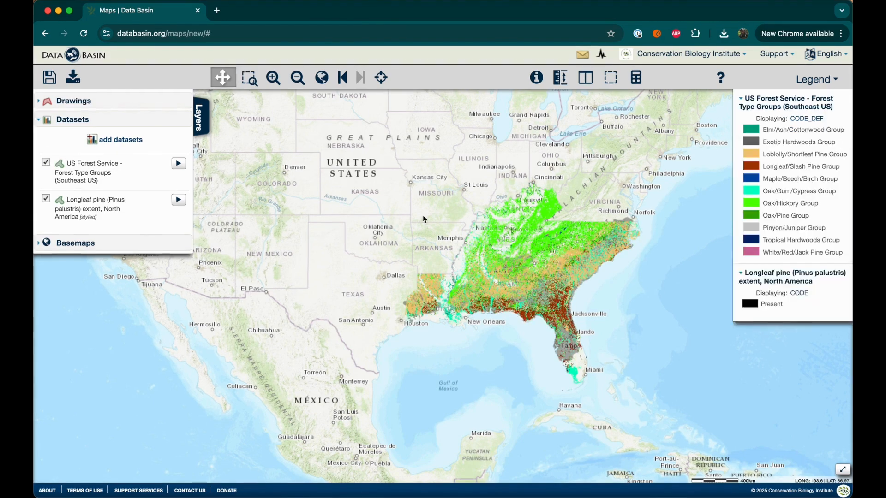
pyautogui.click(178, 164)
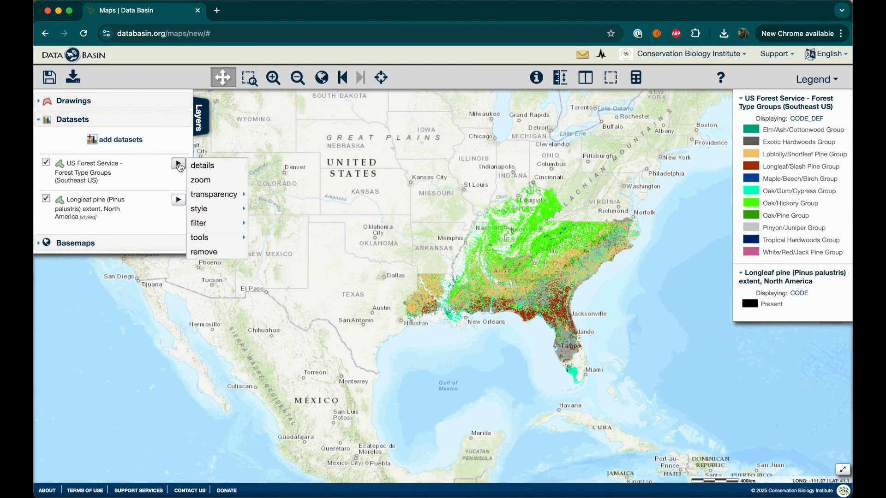
pyautogui.moveTo(216, 225)
pyautogui.click(266, 225)
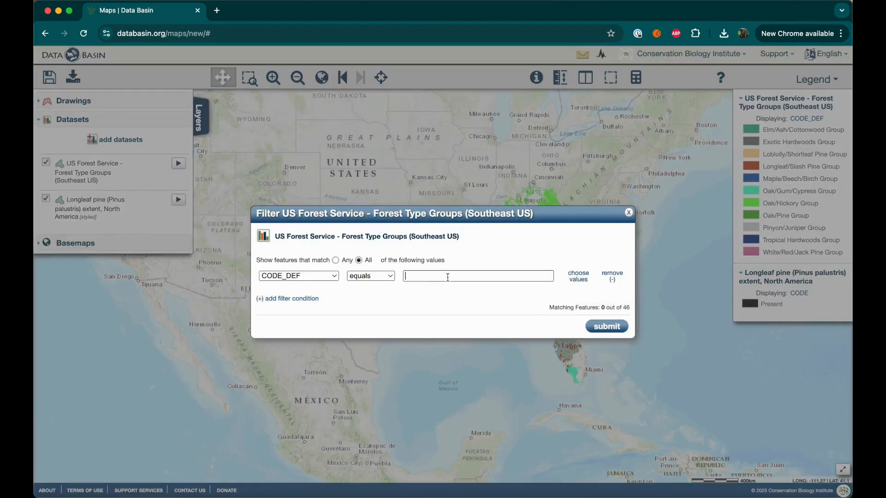
pyautogui.click(576, 277)
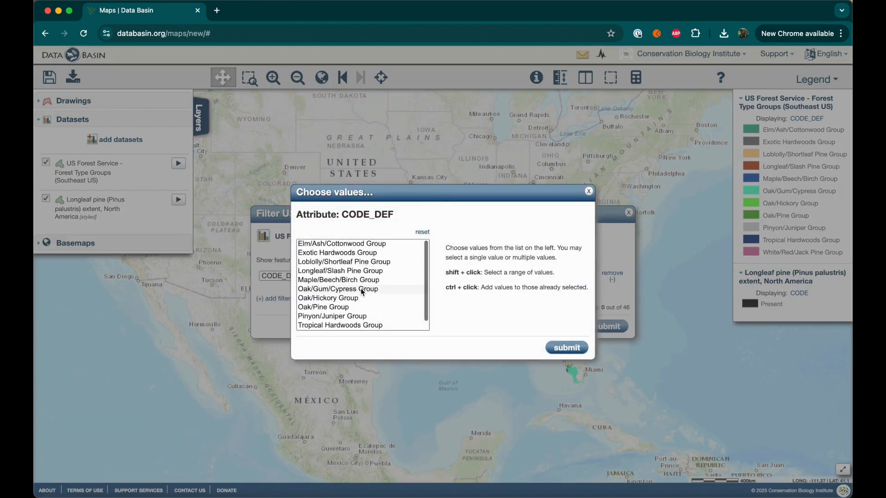
pyautogui.click(363, 272)
pyautogui.click(567, 347)
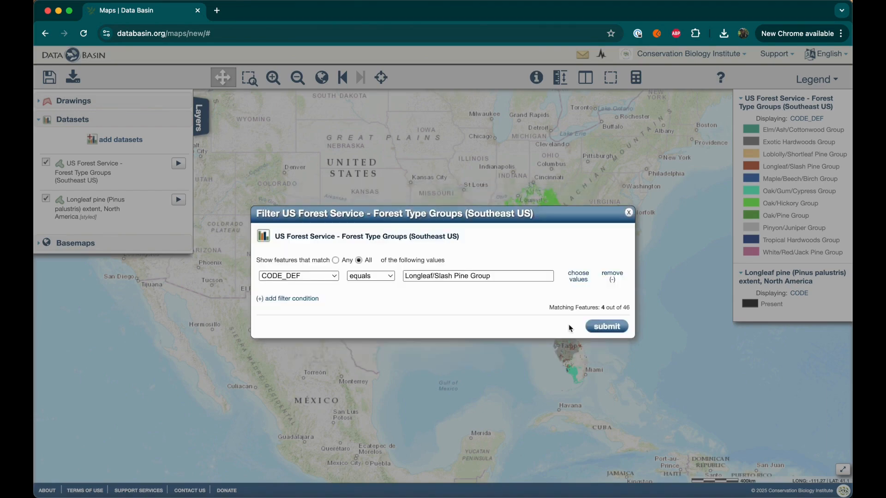
pyautogui.click(604, 327)
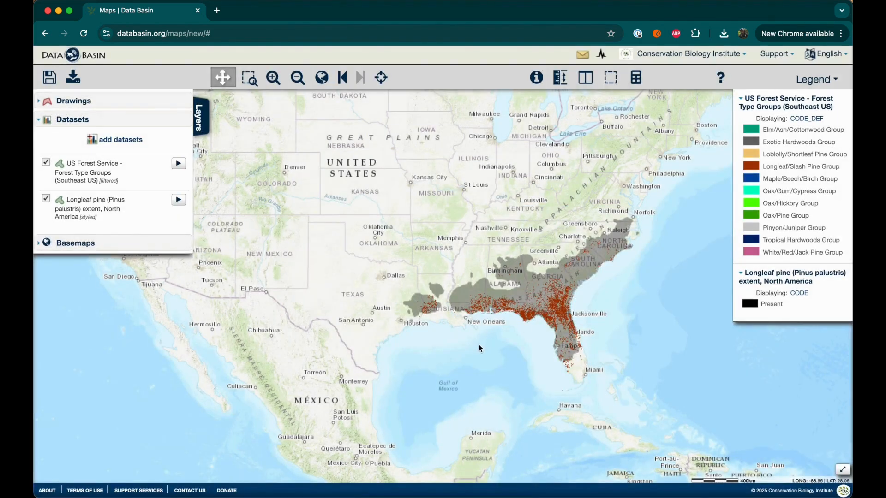
# Create a drawing layer of type Circles with no fill color, a dark blue border and 0% transparency
pyautogui.click(47, 106)
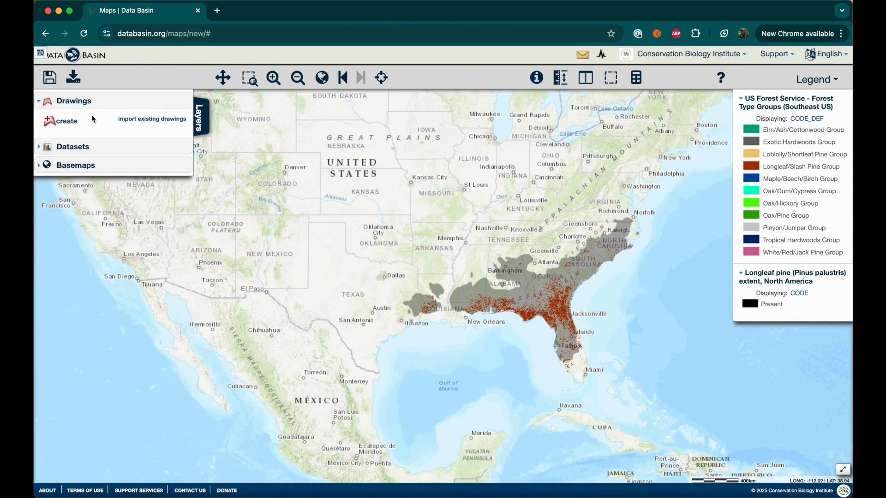
pyautogui.click(64, 121)
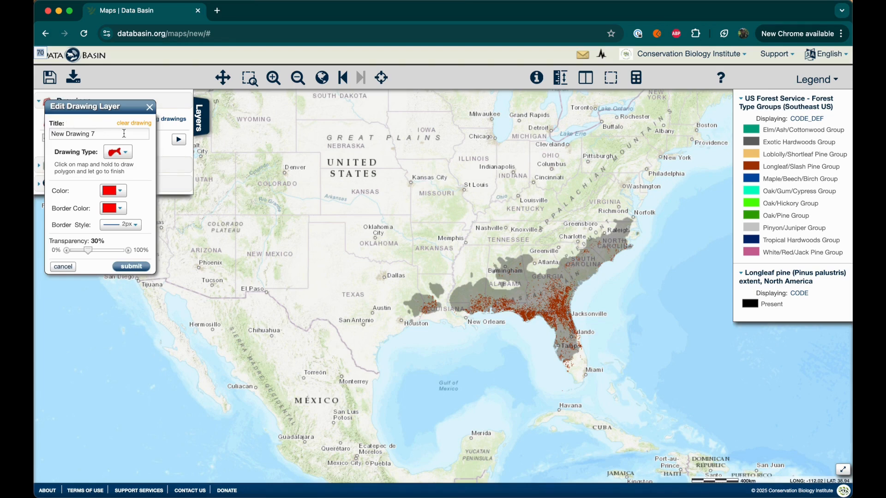
pyautogui.click(123, 156)
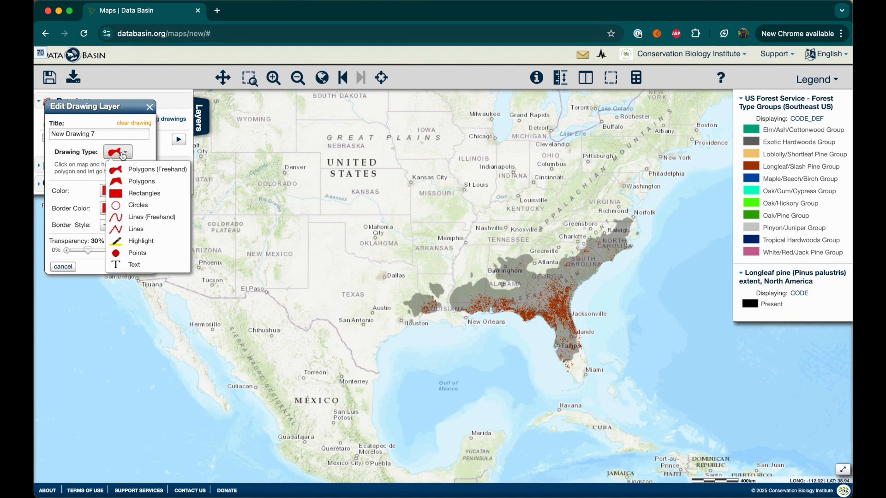
pyautogui.click(137, 206)
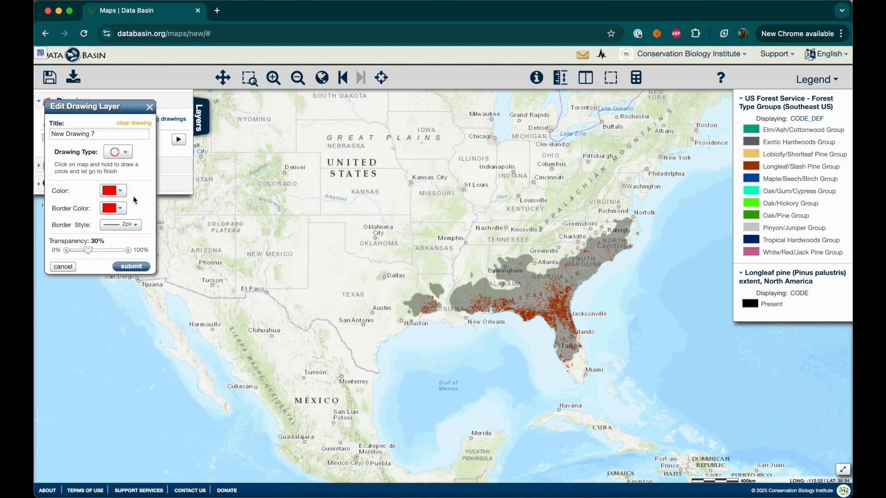
pyautogui.click(121, 193)
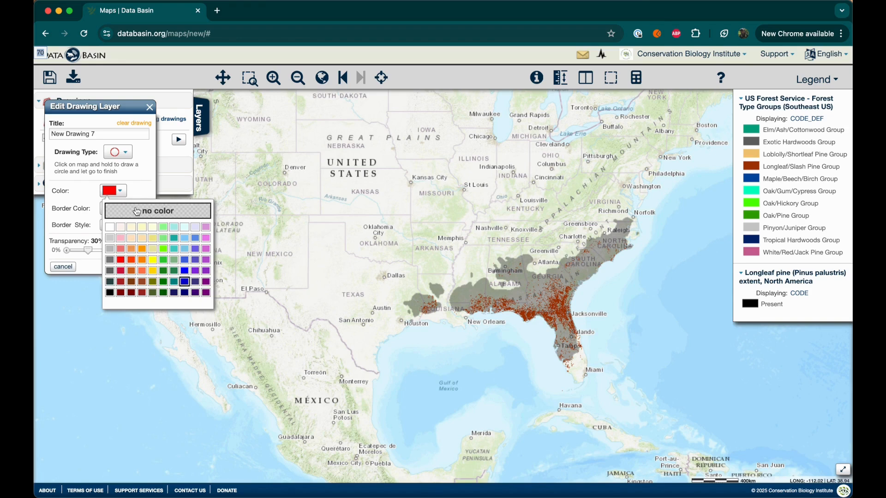
pyautogui.click(130, 211)
pyautogui.click(121, 209)
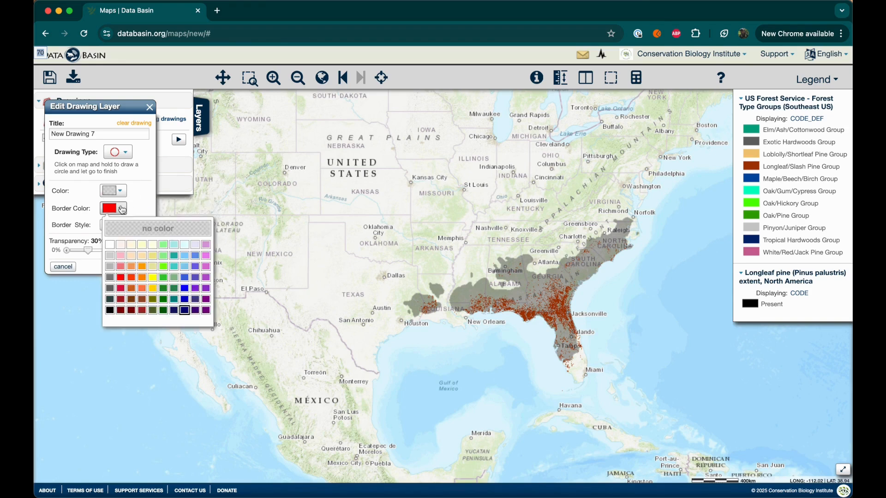
pyautogui.click(184, 309)
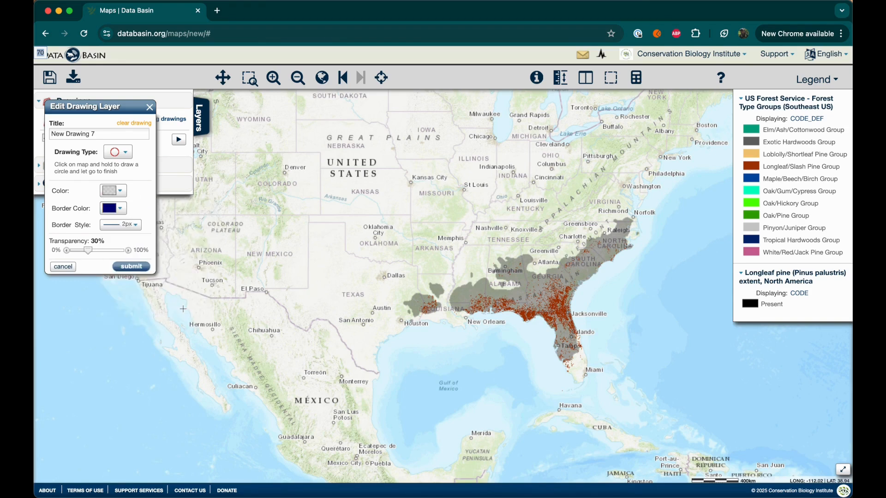
pyautogui.moveTo(88, 251); pyautogui.dragTo(68, 251)
# Draw and submit a circle of about 65,000 km² over southern Georgia and northern Florida, and toggle its visibility off and back on
pyautogui.moveTo(543, 309); pyautogui.dragTo(557, 321)
pyautogui.click(123, 267)
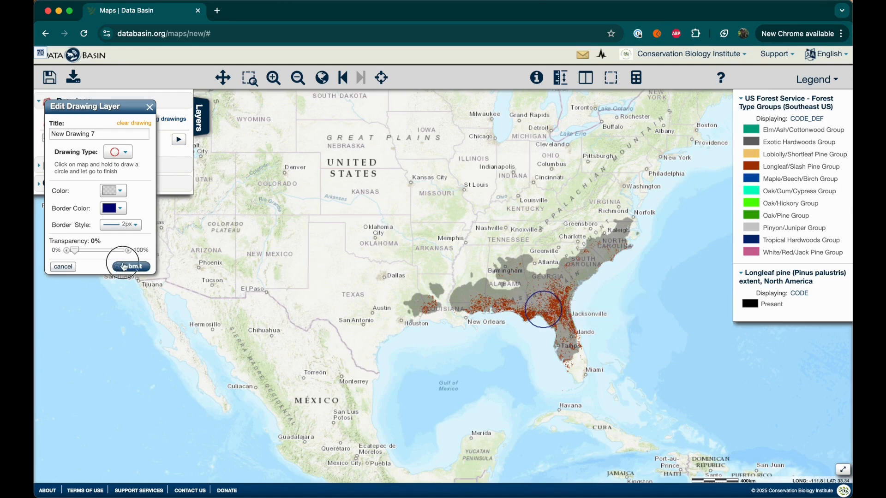
pyautogui.click(47, 139)
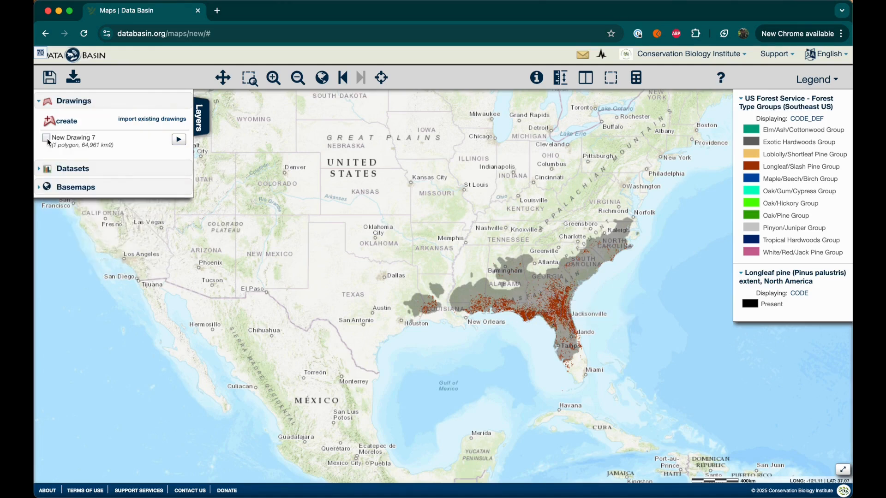
pyautogui.click(47, 138)
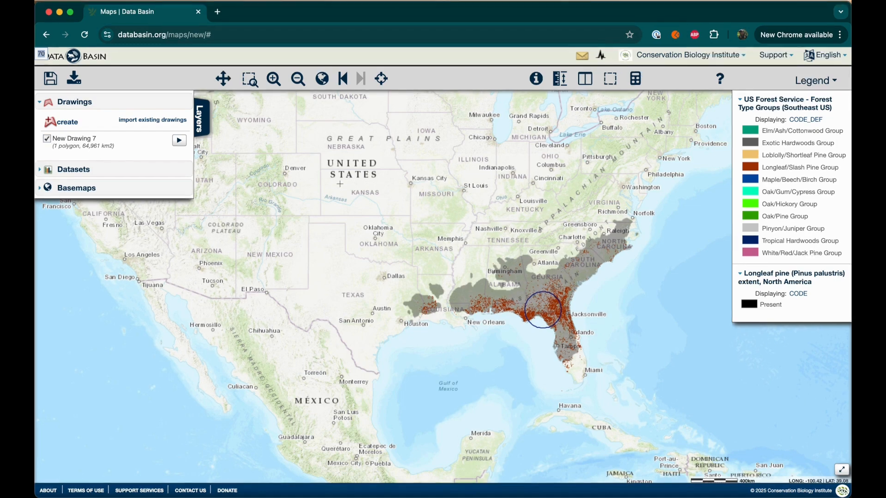
# Start saving the map as private, with the title "Some Title" and the credits "CBI"
pyautogui.click(52, 83)
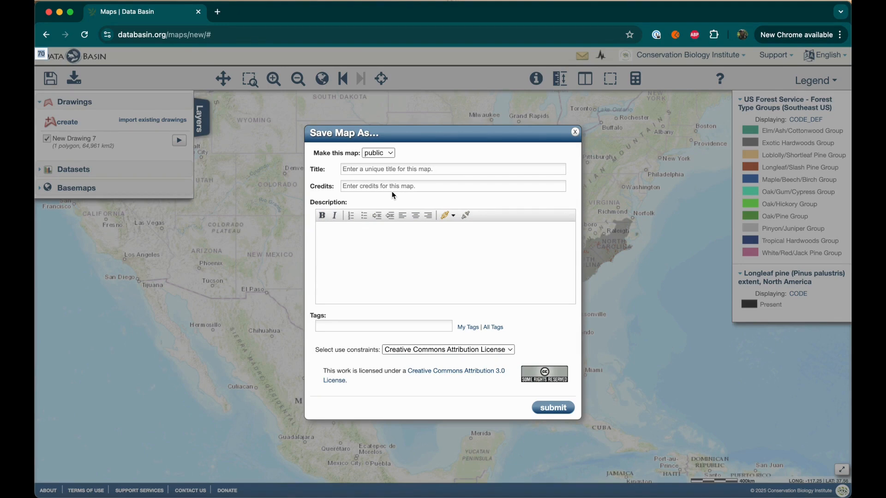
pyautogui.click(383, 154)
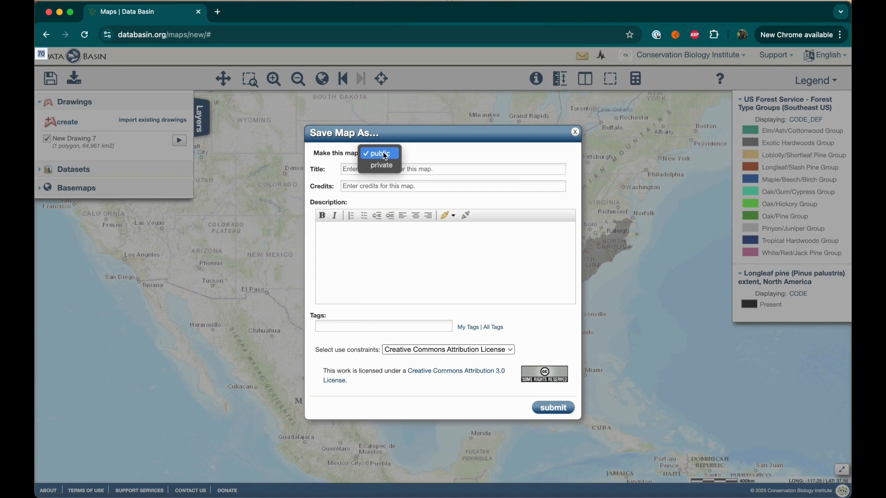
pyautogui.click(382, 166)
pyautogui.click(383, 170)
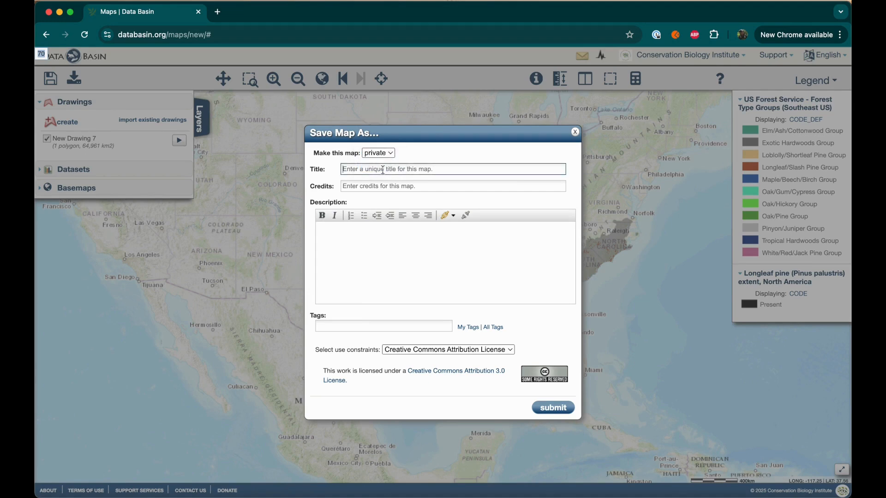
pyautogui.write('Some Title')
pyautogui.click(391, 185)
pyautogui.write('CBI')
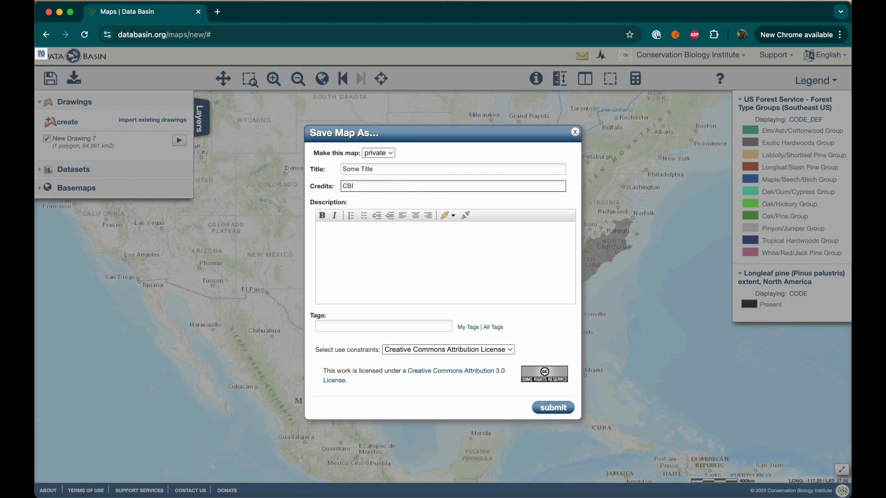
# Enter the description "This is a test map." and add the suggested tag "pine" to the map being saved
pyautogui.click(390, 244)
pyautogui.write('This is')
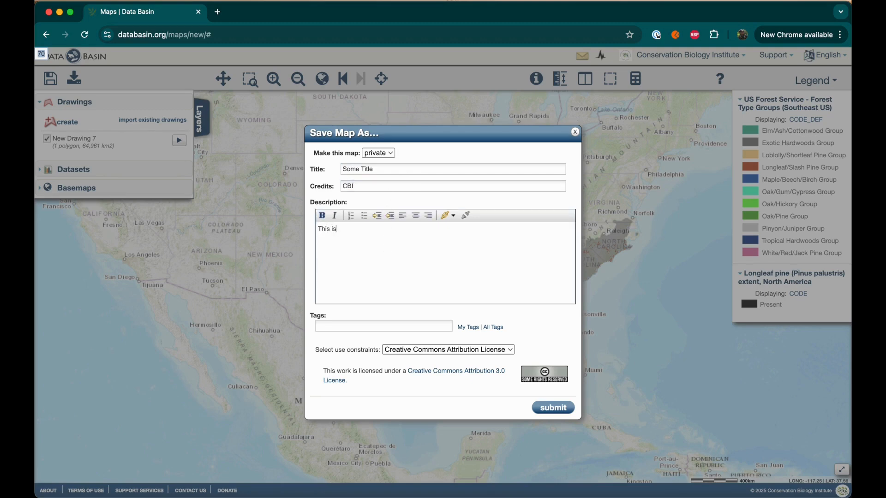
pyautogui.write(' a test map.')
pyautogui.click(388, 325)
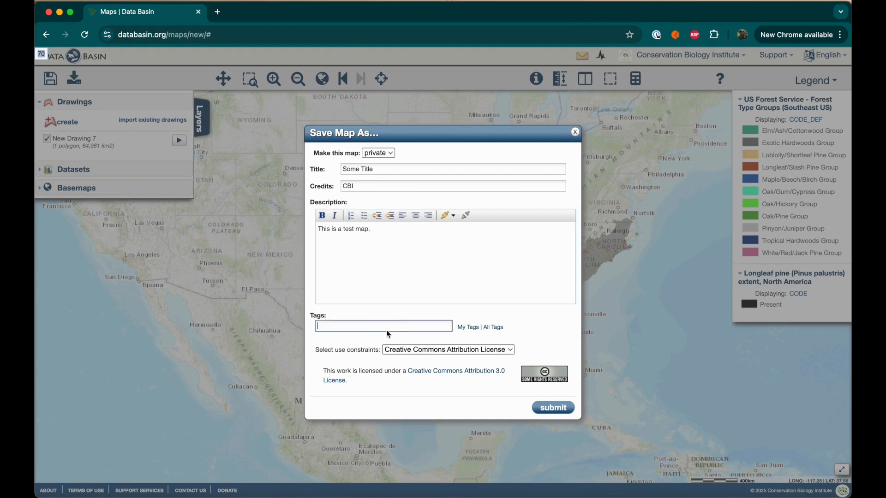
pyautogui.write('Pine')
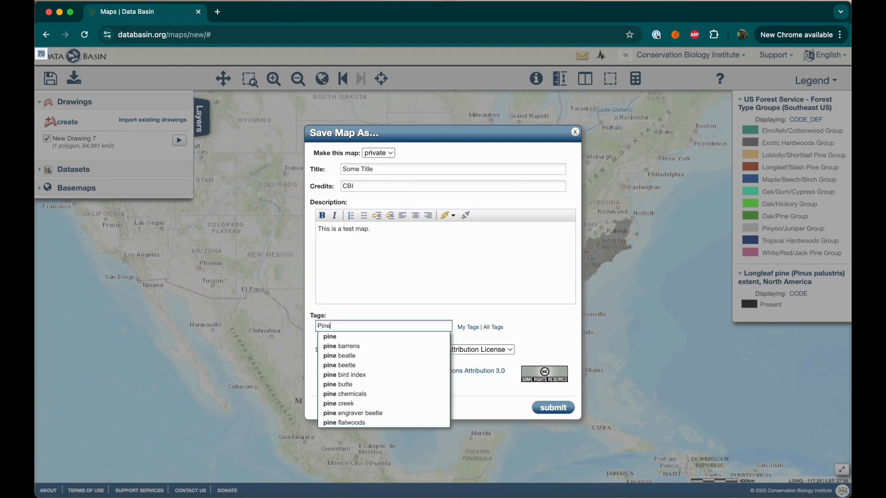
pyautogui.click(387, 337)
# Keep Creative Commons Attribution License as the use constraint and submit the map save
pyautogui.click(438, 350)
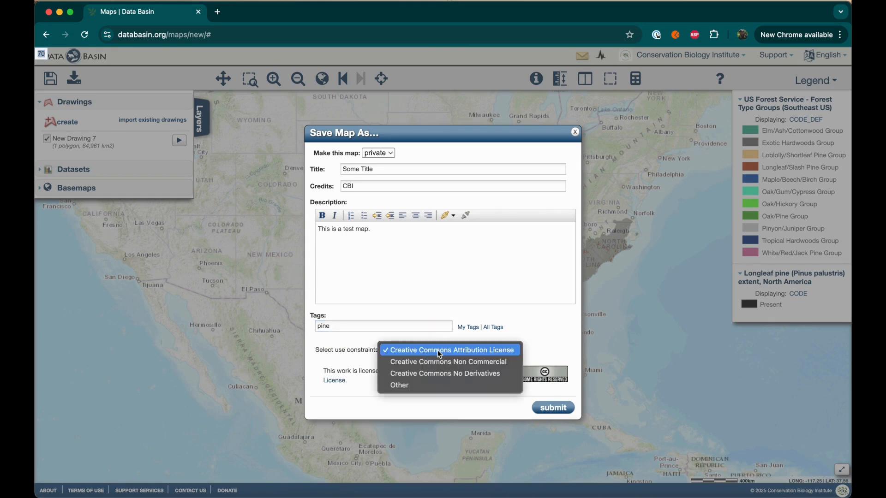
pyautogui.click(450, 350)
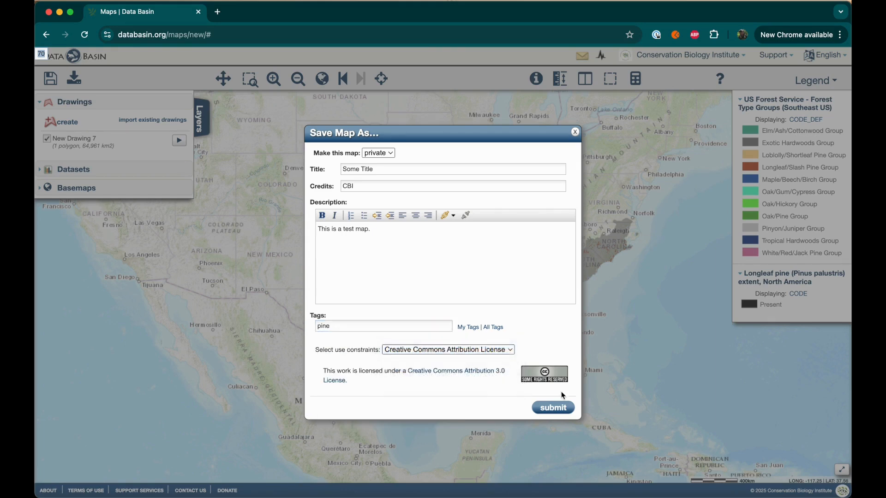
pyautogui.click(564, 409)
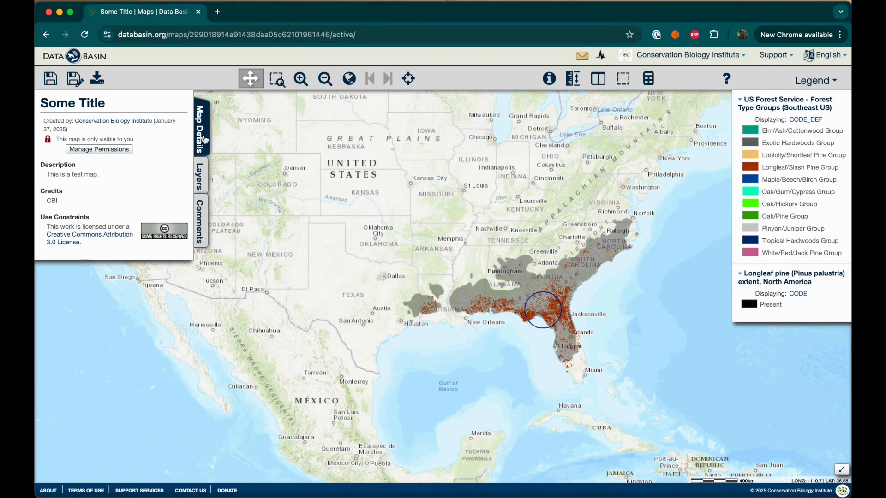
# View the saved map's permission settings, including its public/private options, and close them without submitting changes
pyautogui.click(118, 150)
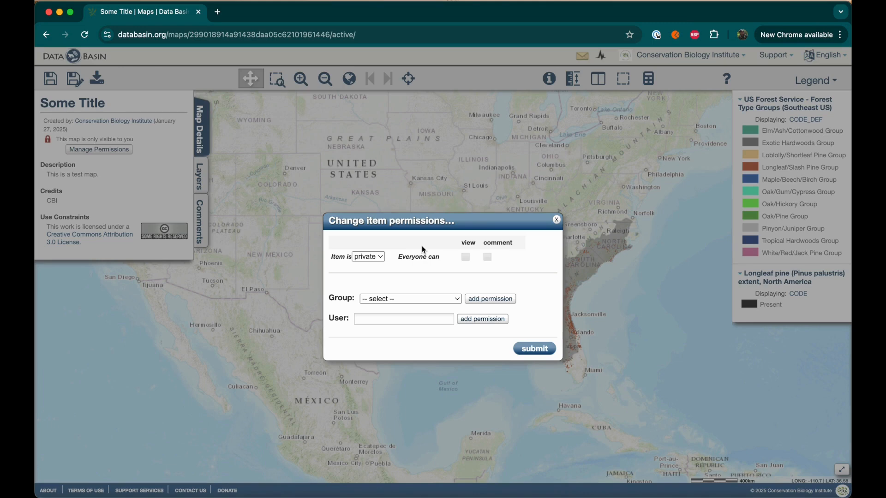
pyautogui.click(368, 257)
pyautogui.click(368, 256)
pyautogui.click(556, 220)
pyautogui.click(539, 124)
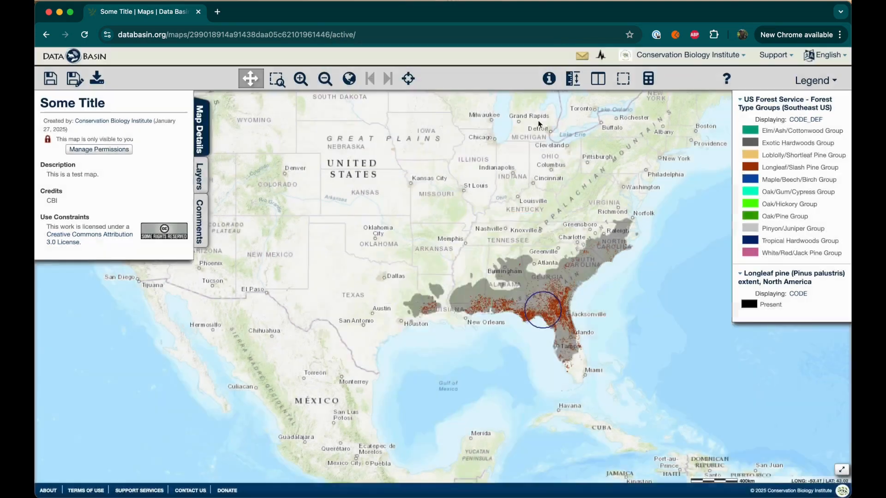